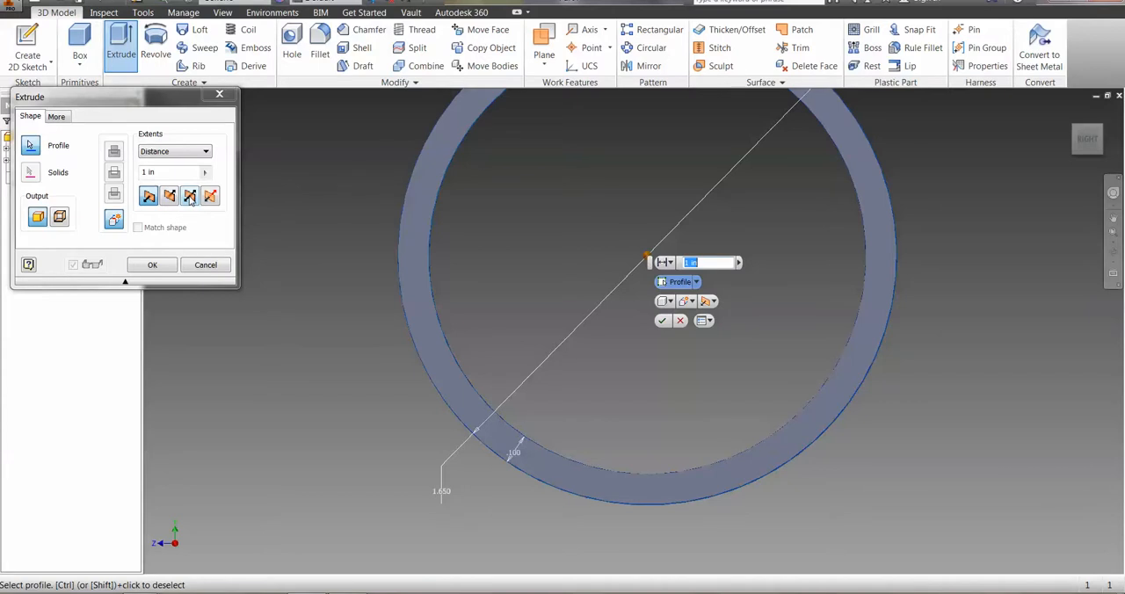
Extrude the ring profile 1 in symmetrically about its sketch plane.
{"action": "left_click", "coordinate": [190, 199]}
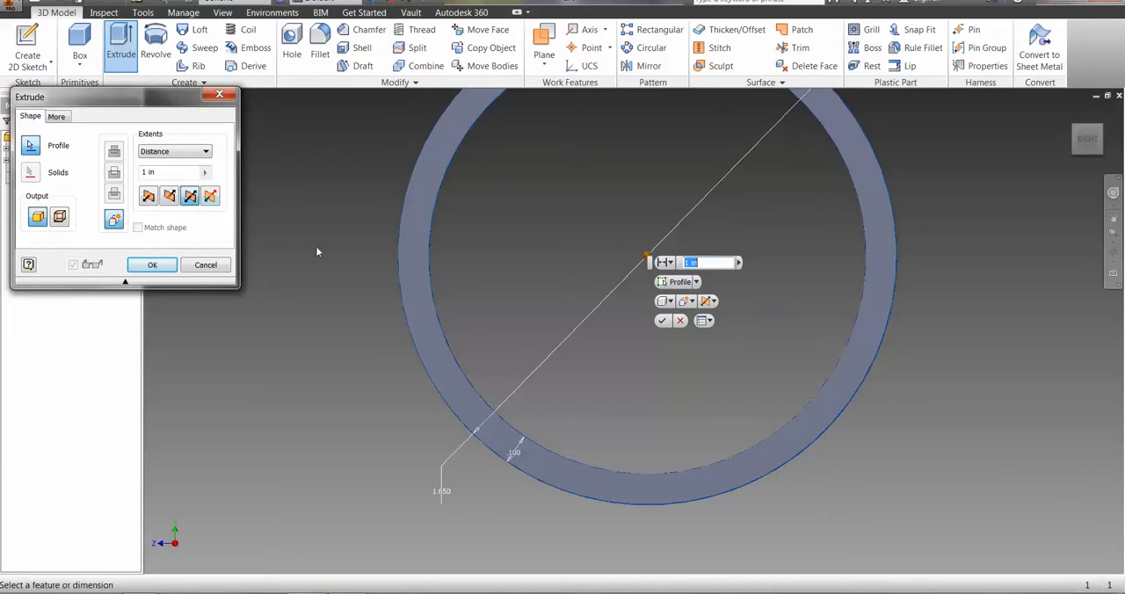
{"action": "left_click_drag", "start_coordinate": [1079, 151], "coordinate": [1090, 154]}
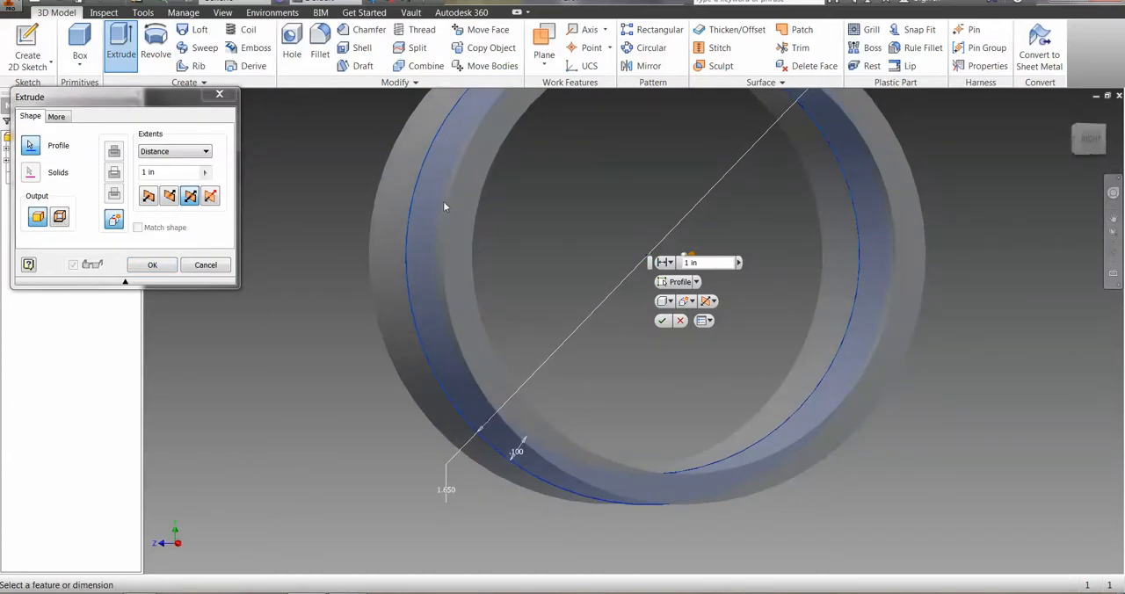
{"action": "left_click_drag", "start_coordinate": [148, 174], "coordinate": [142, 174]}
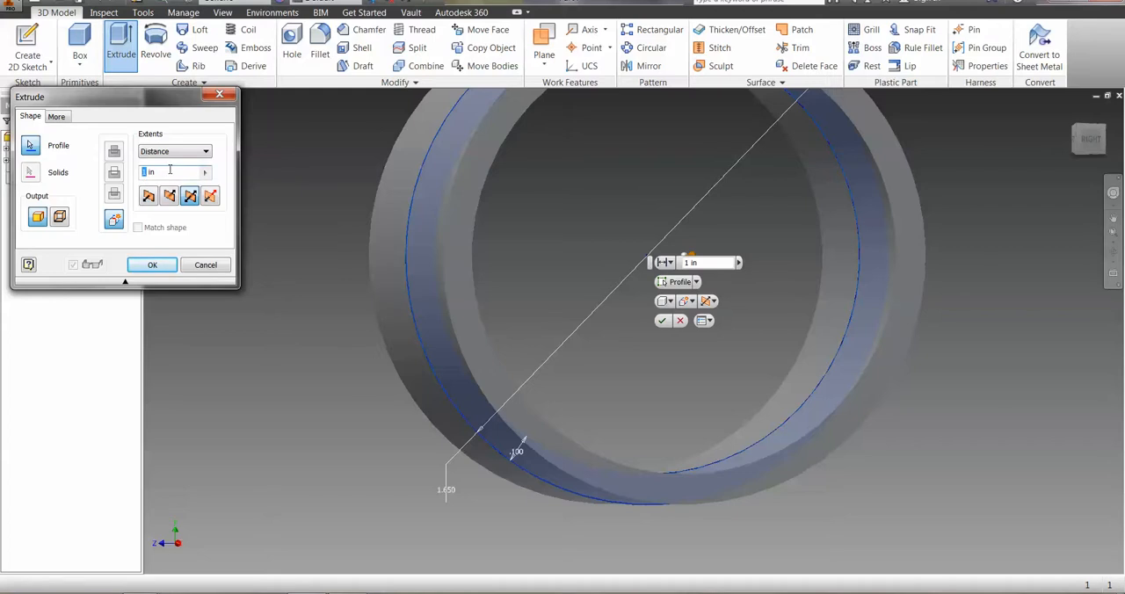
{"action": "left_click", "coordinate": [153, 267]}
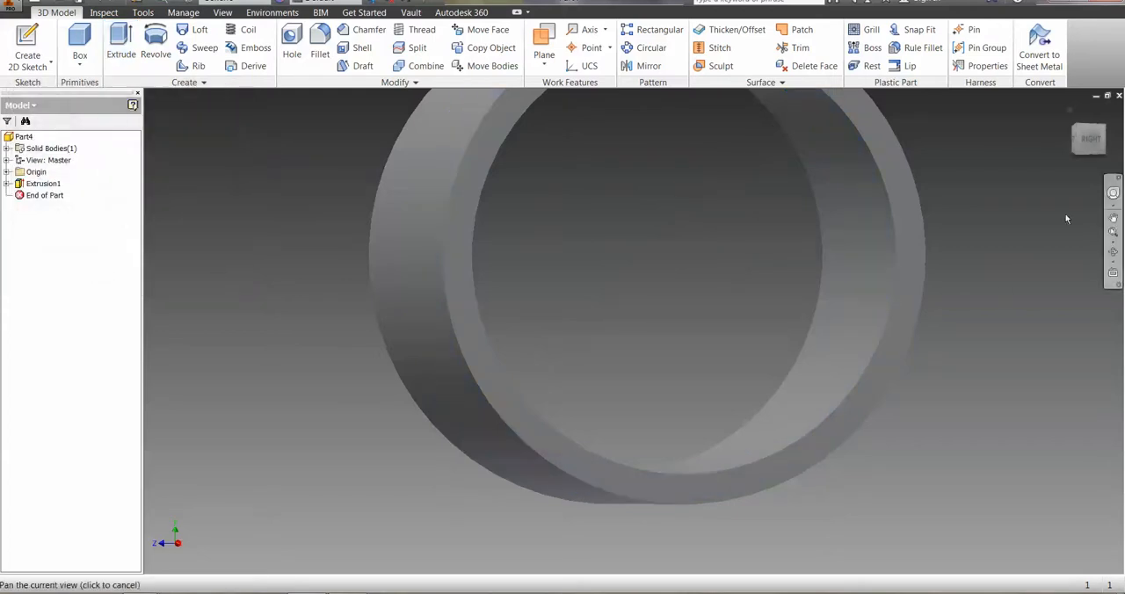
Share Sketch1 from inside Extrusion1 so that other features can use it.
{"action": "left_click", "coordinate": [7, 184]}
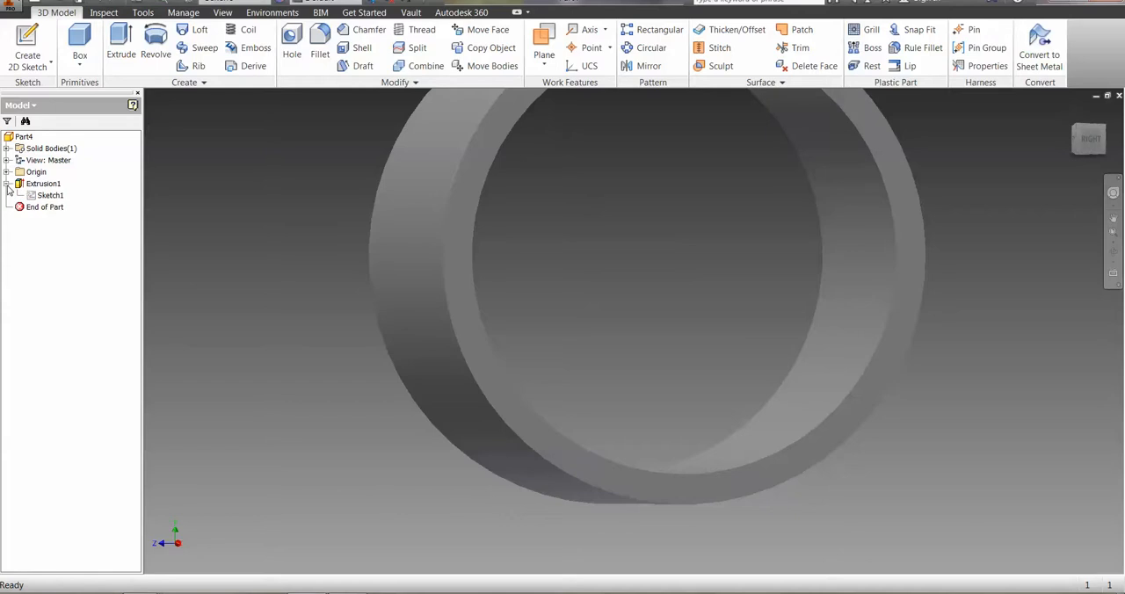
{"action": "left_click", "coordinate": [37, 195]}
{"action": "right_click", "coordinate": [36, 197]}
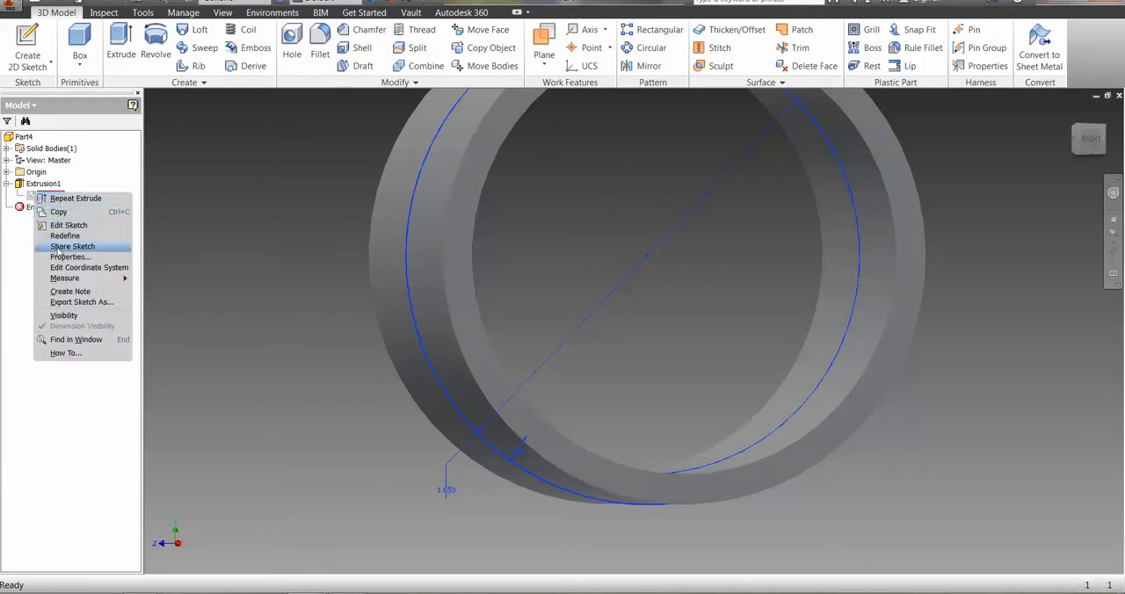
{"action": "left_click", "coordinate": [72, 246]}
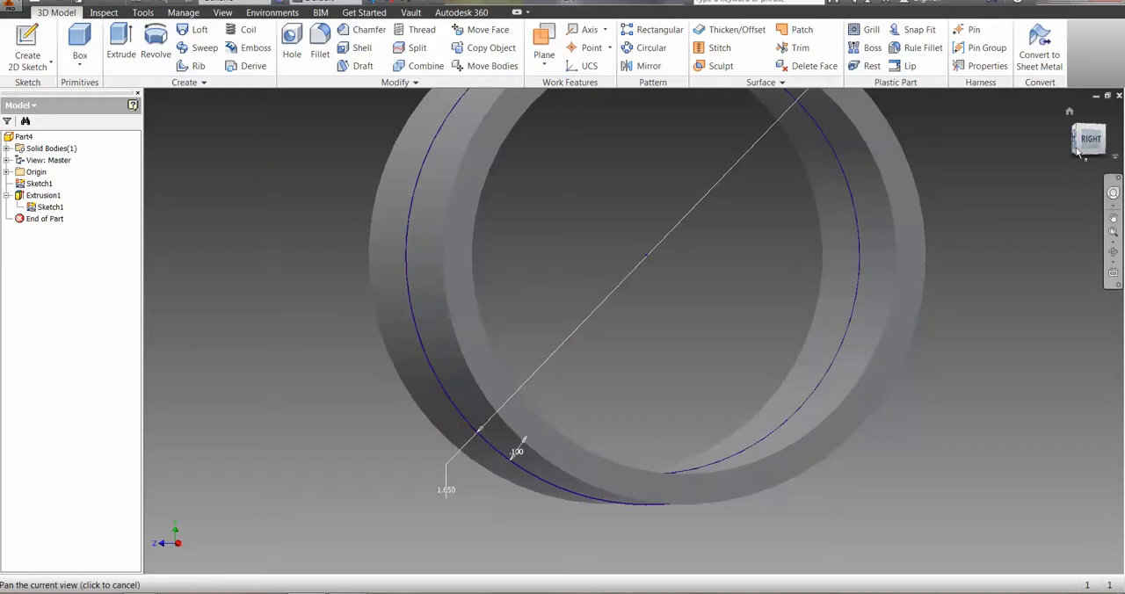
Suppress the ring extrusion while viewing the part straight on from the right side.
{"action": "left_click", "coordinate": [1088, 140]}
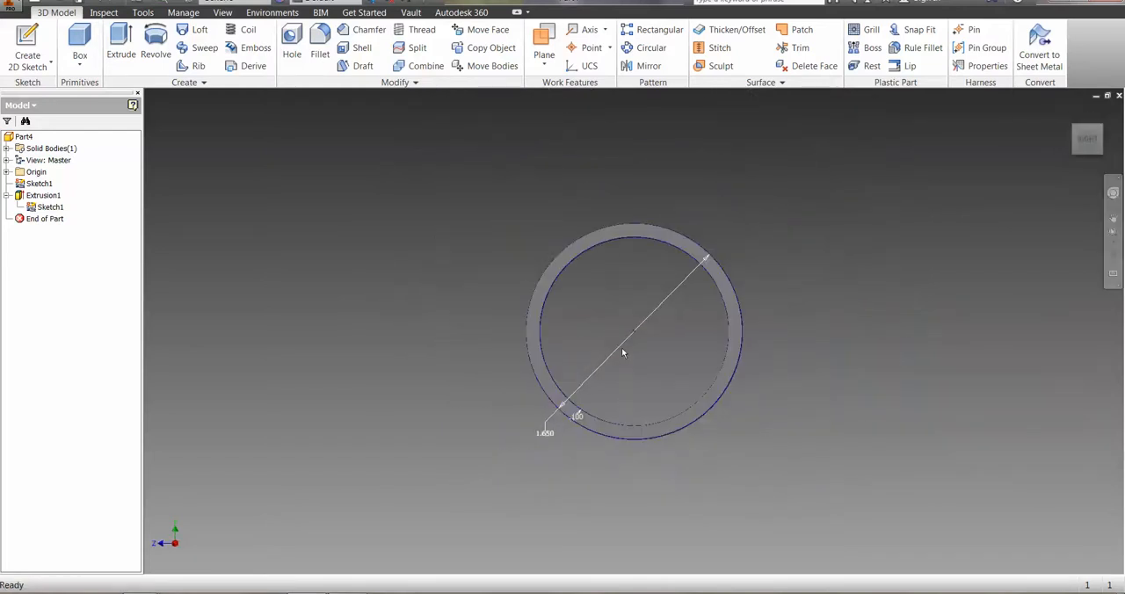
{"action": "scroll", "coordinate": [622, 352], "scroll_direction": "down", "scroll_amount": 3}
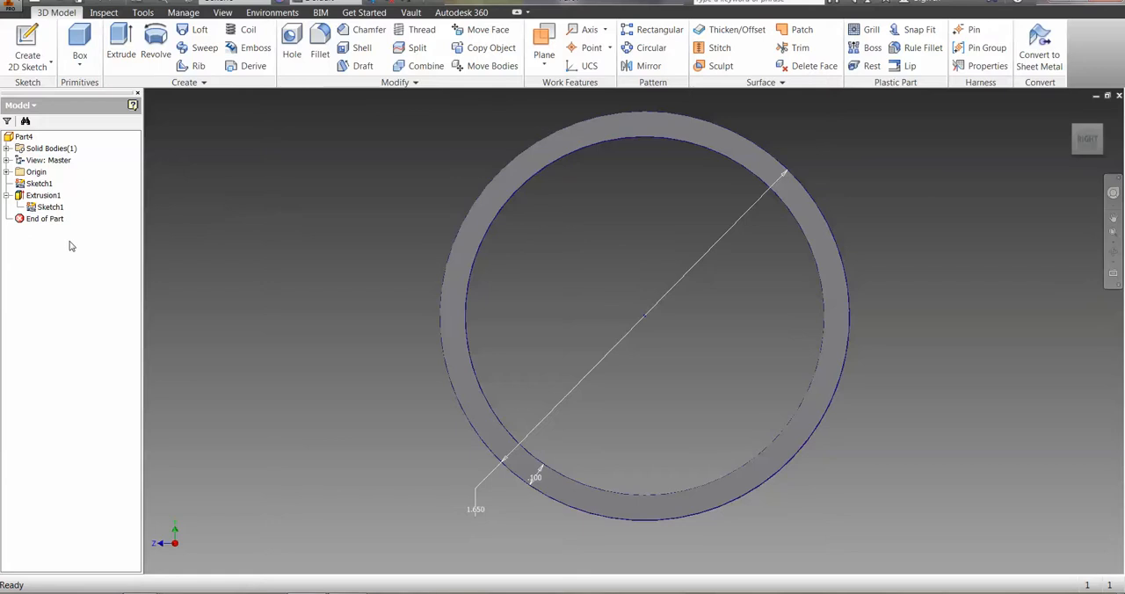
{"action": "right_click", "coordinate": [20, 199]}
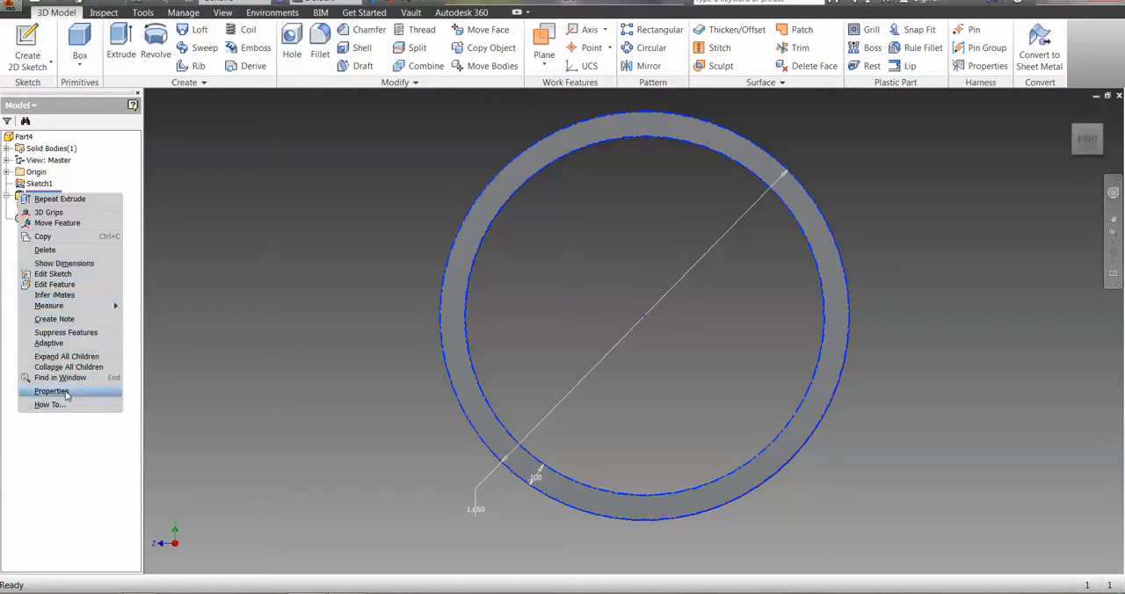
{"action": "left_click", "coordinate": [80, 332]}
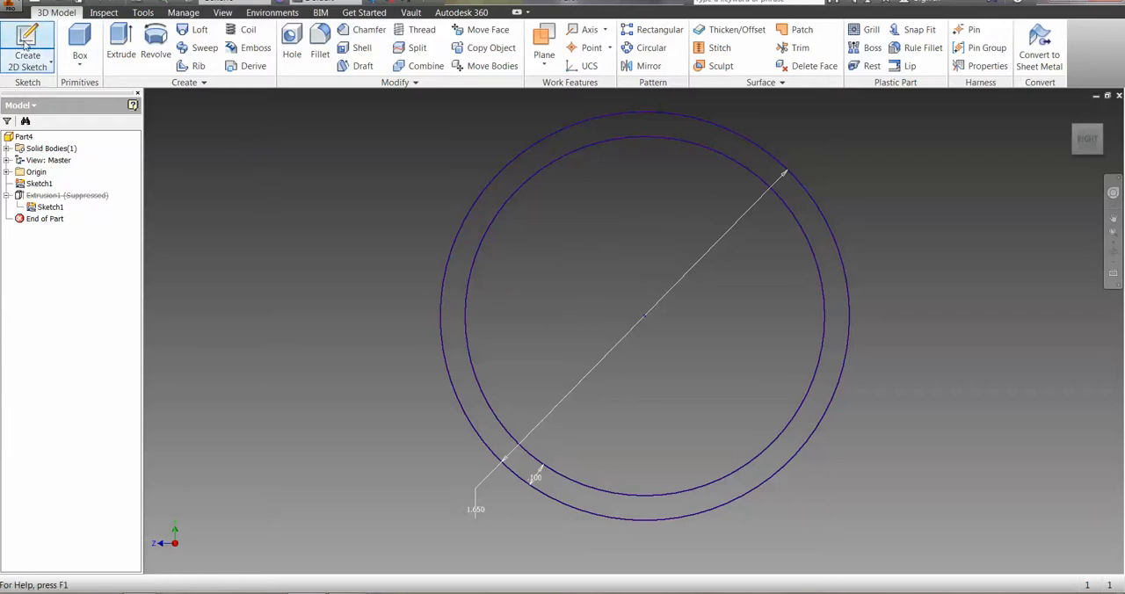
Open the existing sketch with the two concentric circles for editing.
{"action": "left_click", "coordinate": [21, 185]}
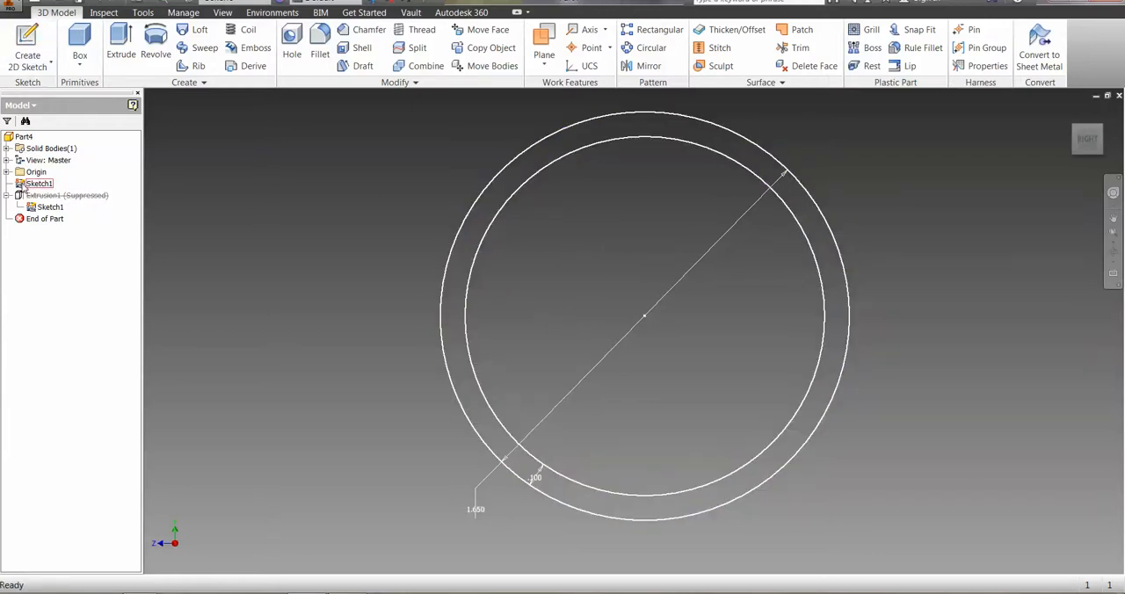
{"action": "left_click", "coordinate": [27, 48]}
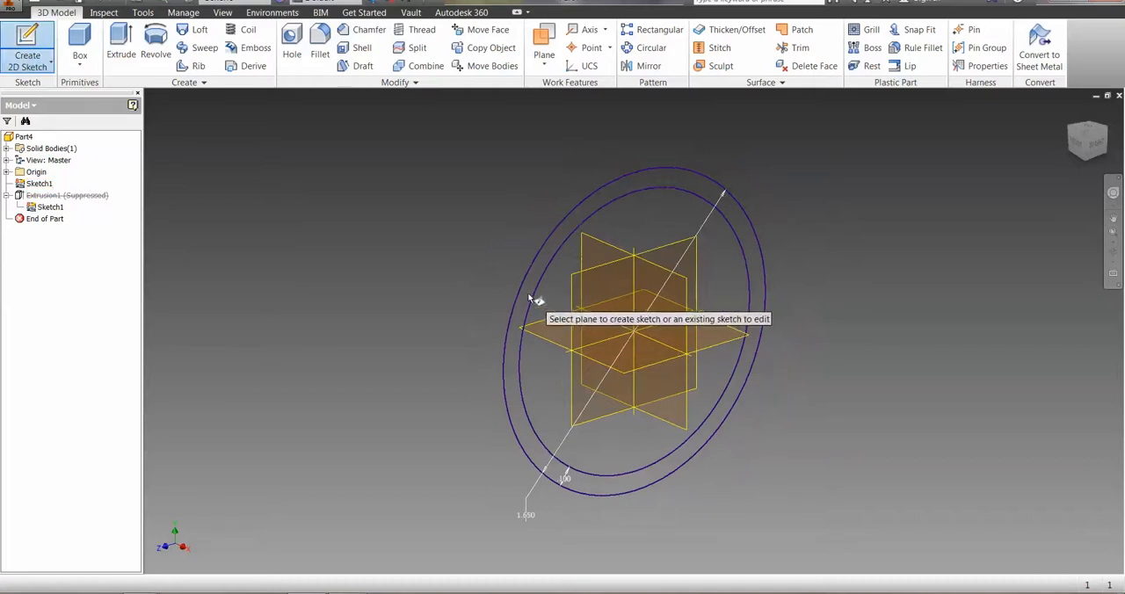
{"action": "left_click", "coordinate": [536, 306]}
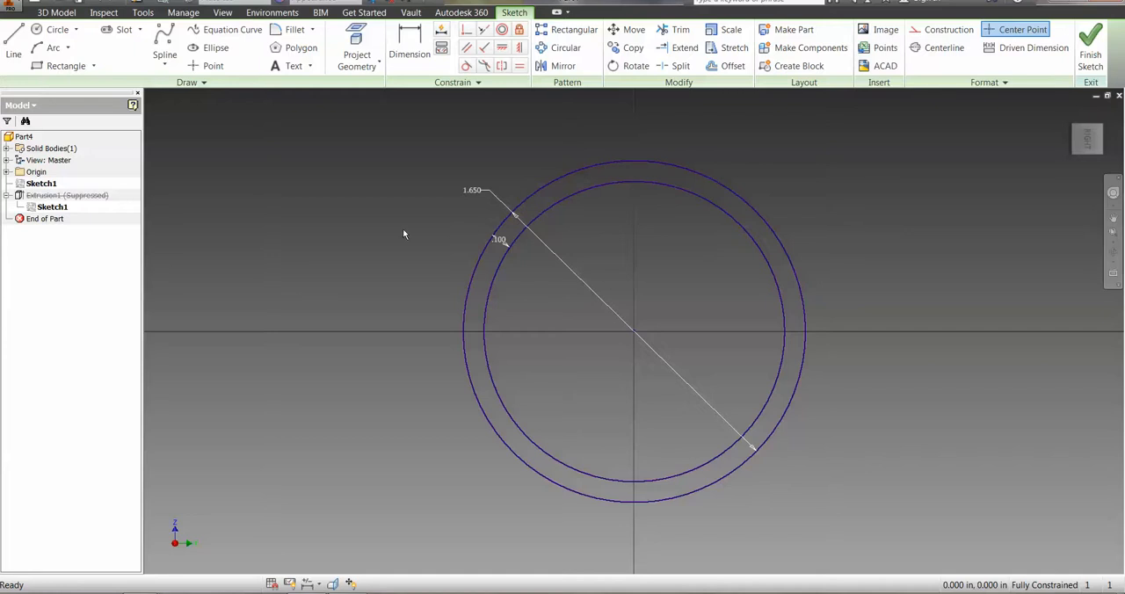
Draw a vertical line about 0.98 in long from the circles' center up past the outer circle.
{"action": "left_click", "coordinate": [15, 40]}
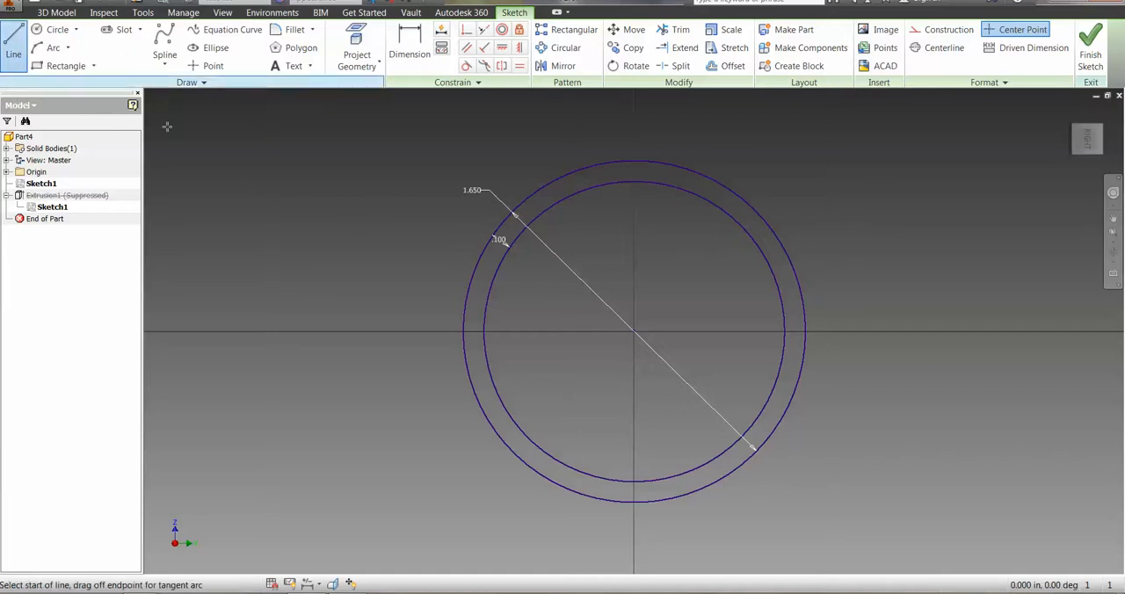
{"action": "left_click", "coordinate": [634, 333]}
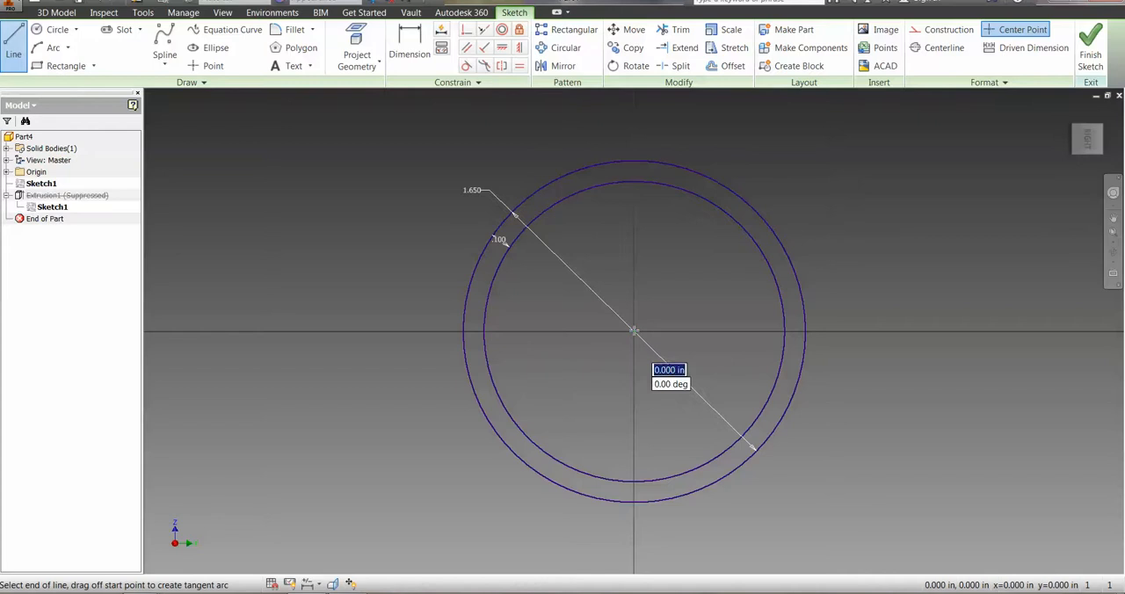
{"action": "left_click", "coordinate": [635, 129]}
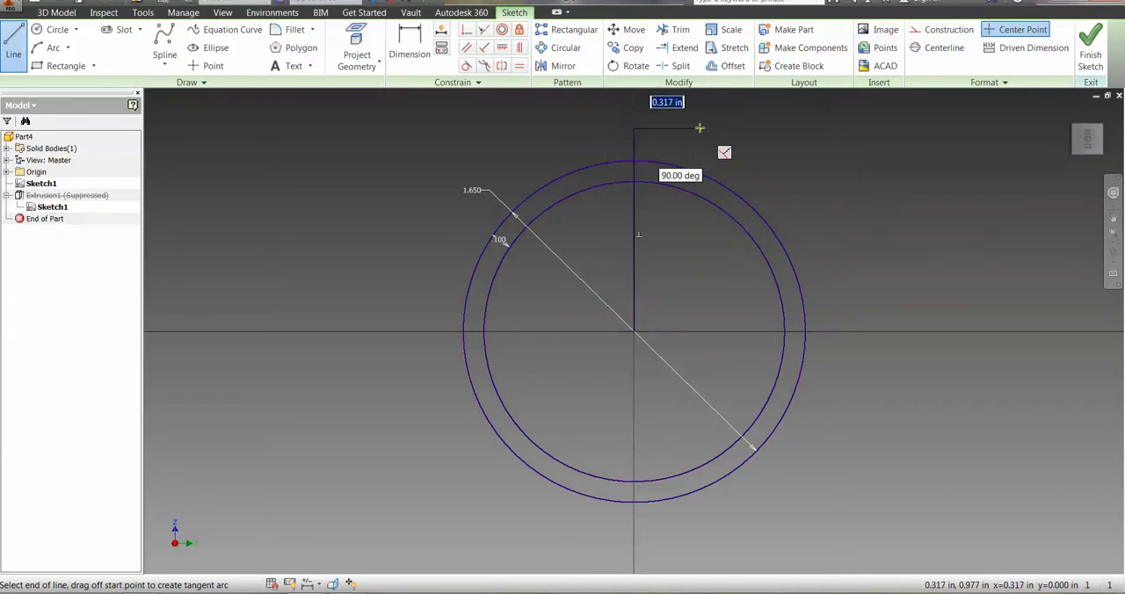
{"action": "key", "text": "Escape"}
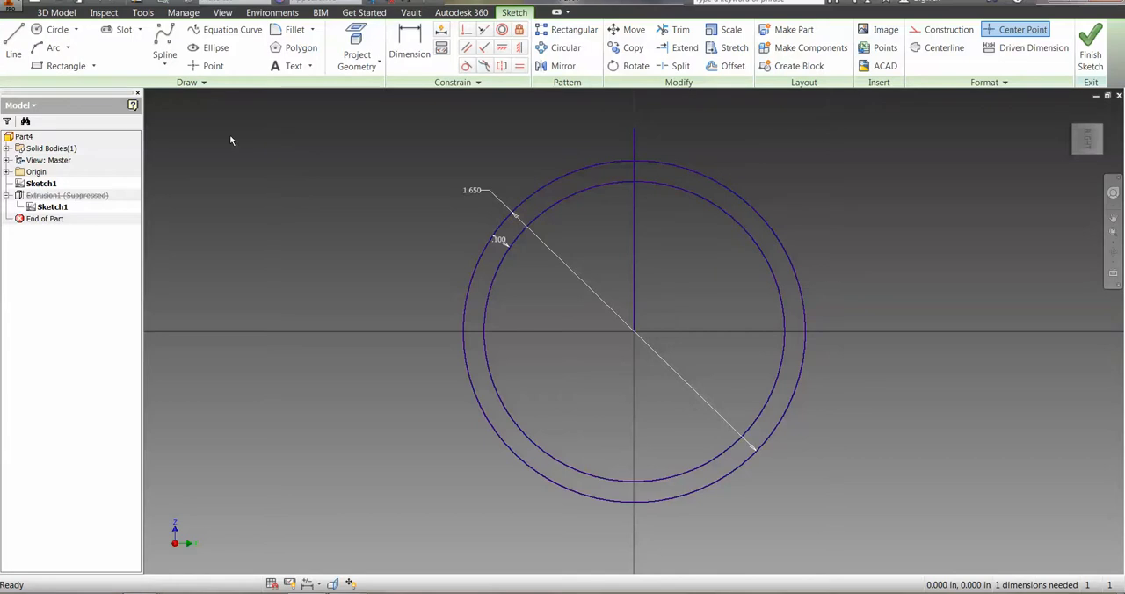
Draw two slanted lines from the circles' center past the outer circle, about 0.95 in right and 0.97 in left of the vertical line.
{"action": "left_click", "coordinate": [14, 45]}
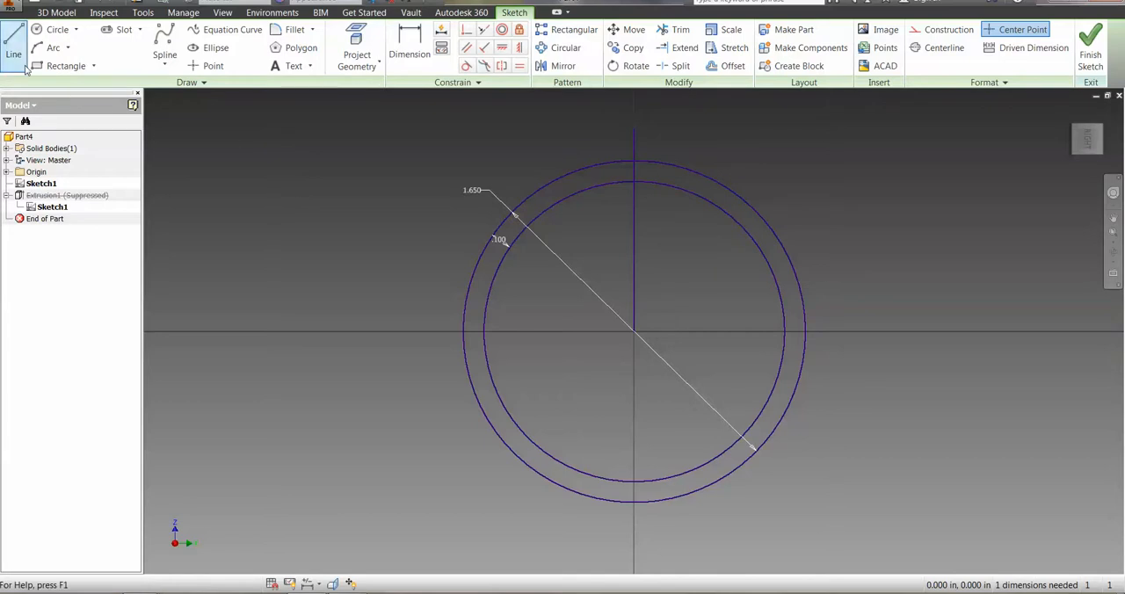
{"action": "left_click", "coordinate": [636, 334]}
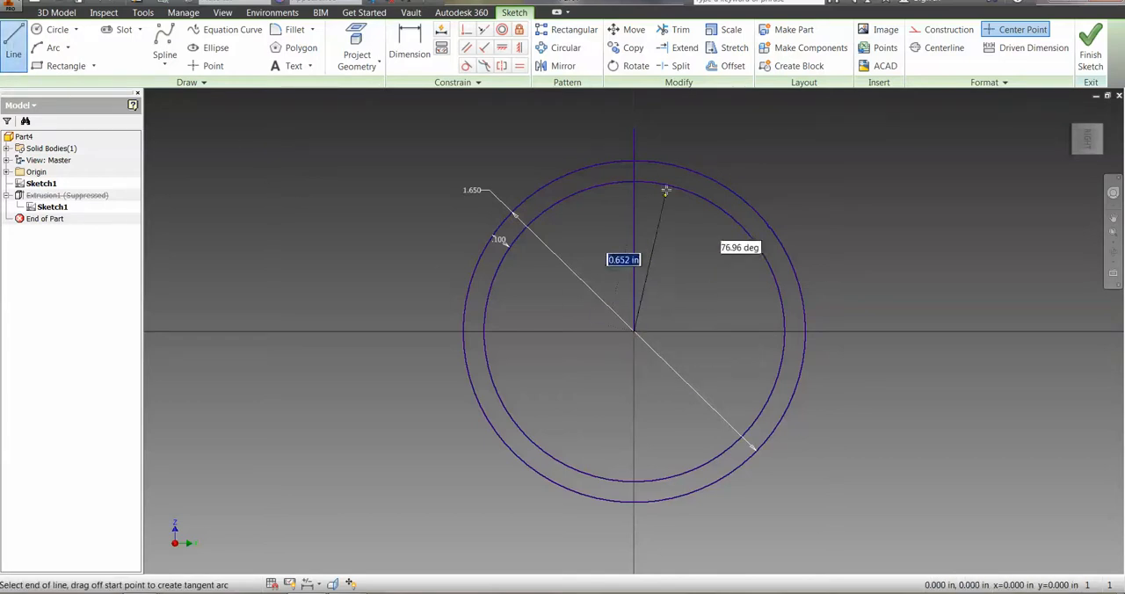
{"action": "left_click", "coordinate": [675, 138]}
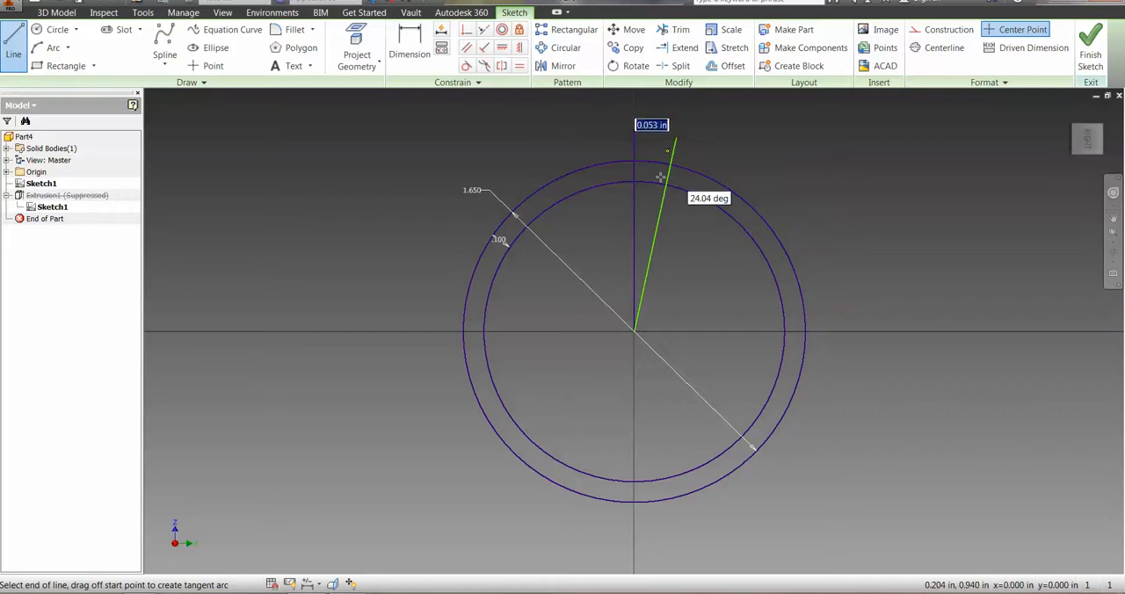
{"action": "left_click", "coordinate": [634, 332]}
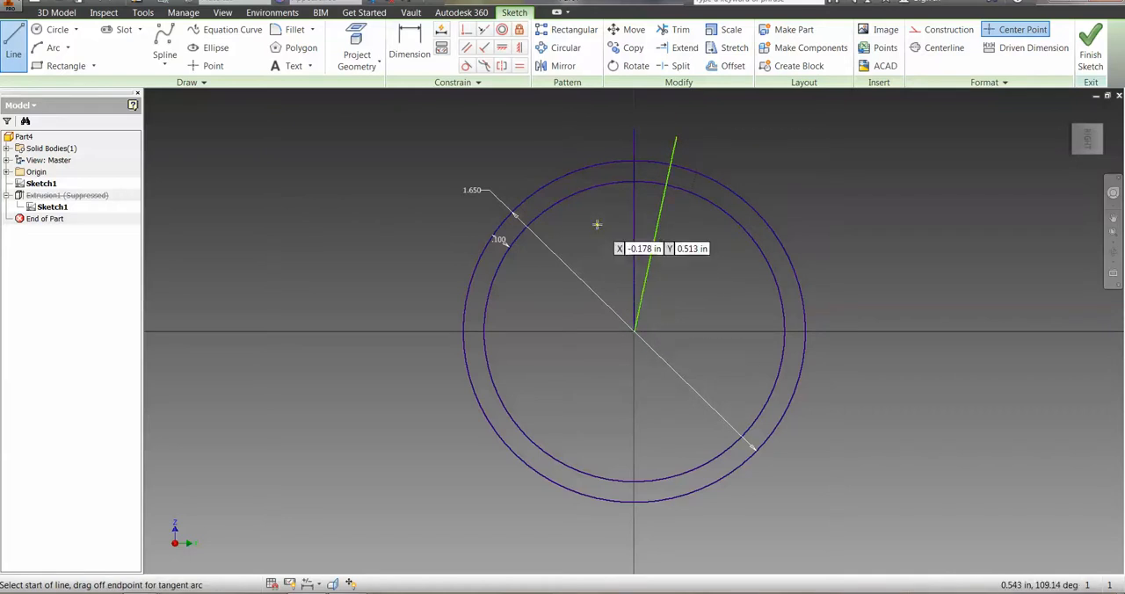
{"action": "left_click", "coordinate": [634, 332]}
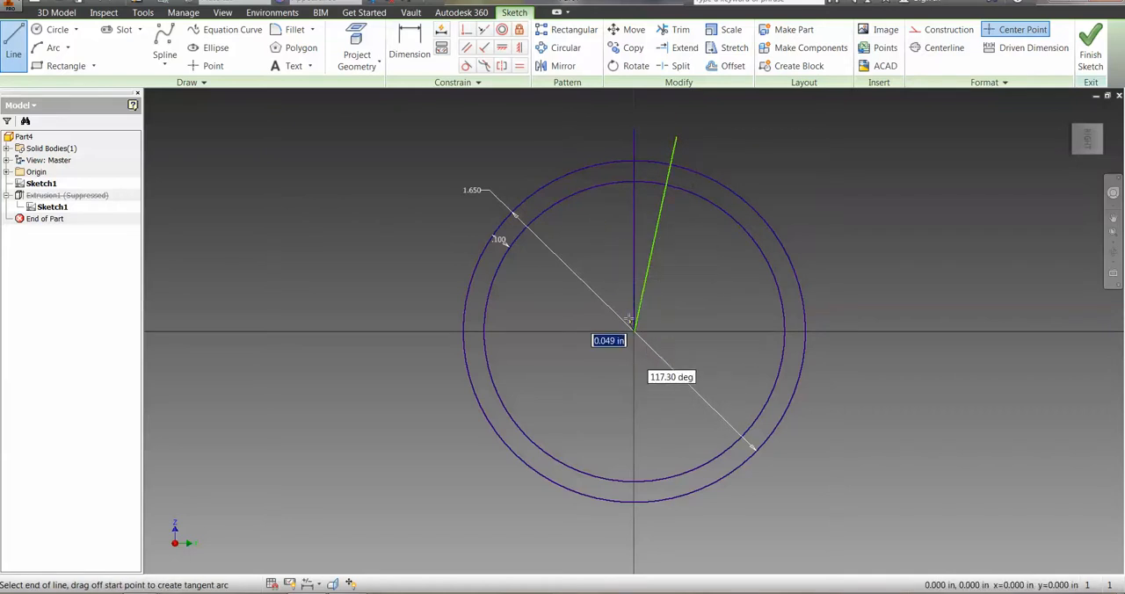
{"action": "left_click", "coordinate": [583, 138]}
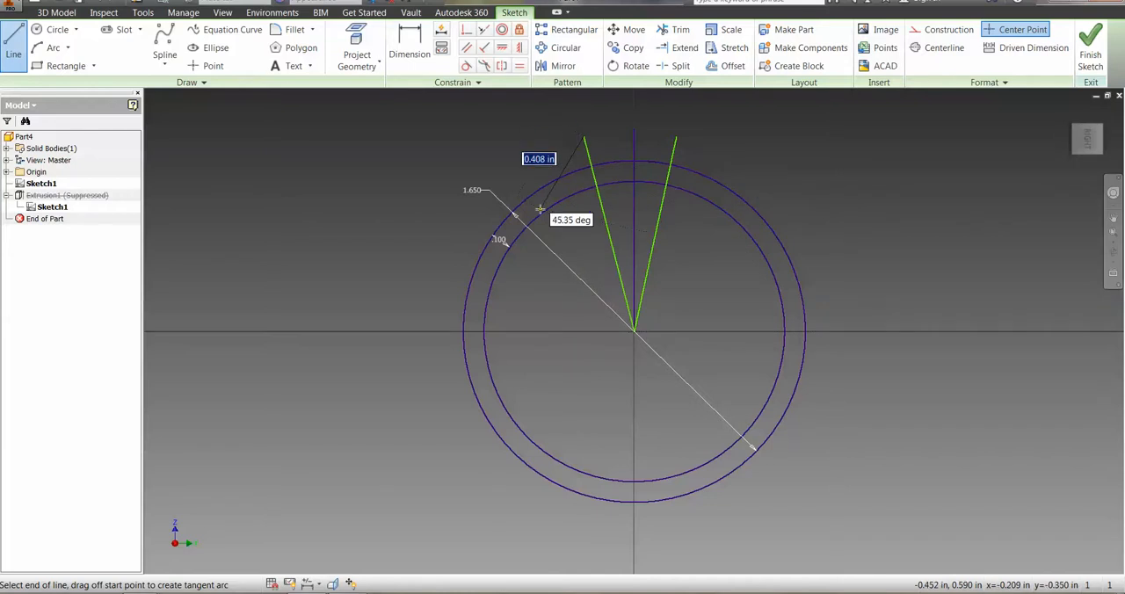
{"action": "key", "text": "Escape"}
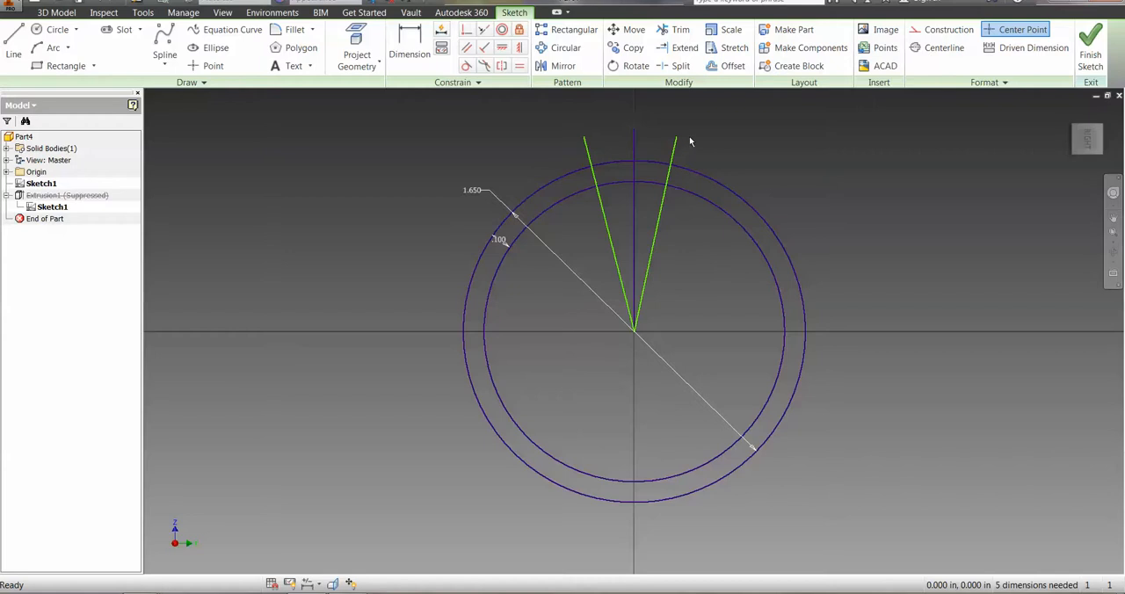
Convert the vertical center line of the sketch to construction geometry.
{"action": "left_click", "coordinate": [634, 139]}
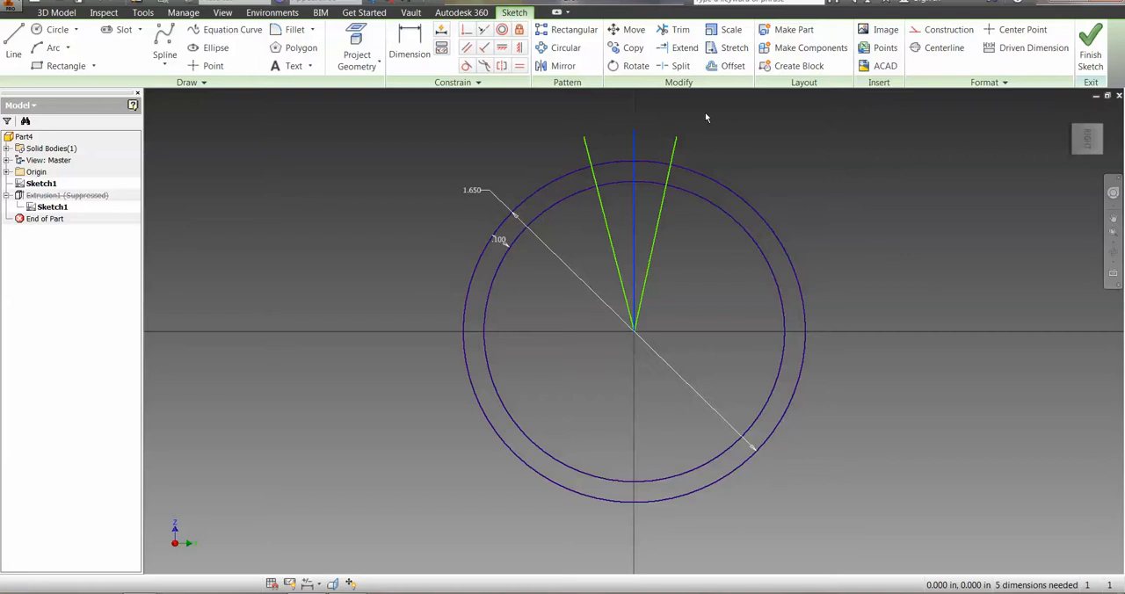
{"action": "left_click", "coordinate": [948, 29]}
{"action": "left_click", "coordinate": [795, 174]}
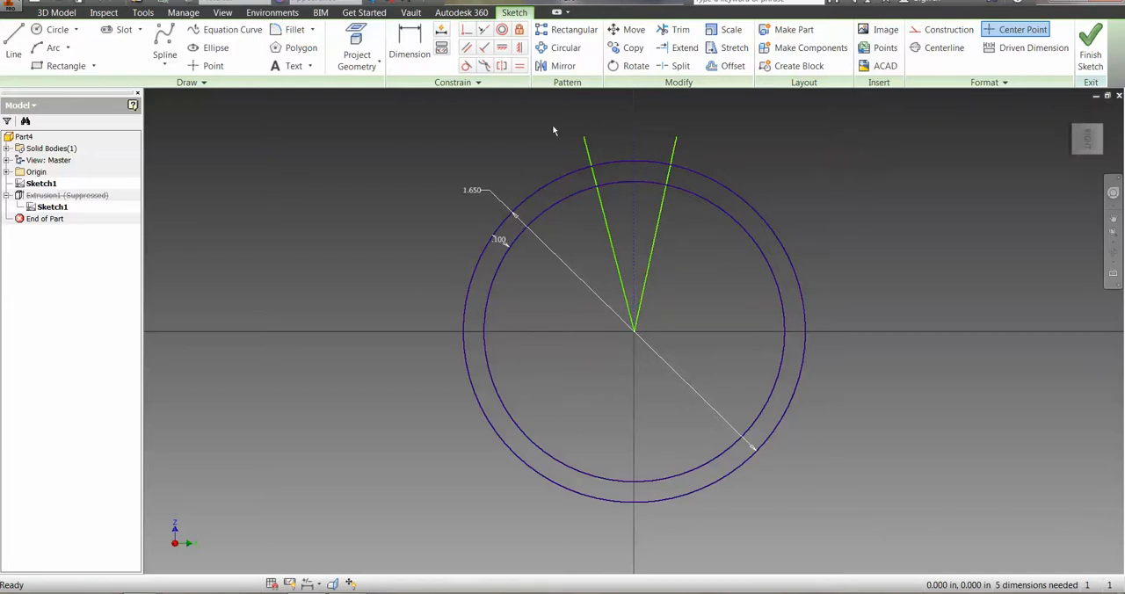
Dimension the angle between the left slanted line and the vertical construction line as 2 degrees.
{"action": "left_click", "coordinate": [407, 40]}
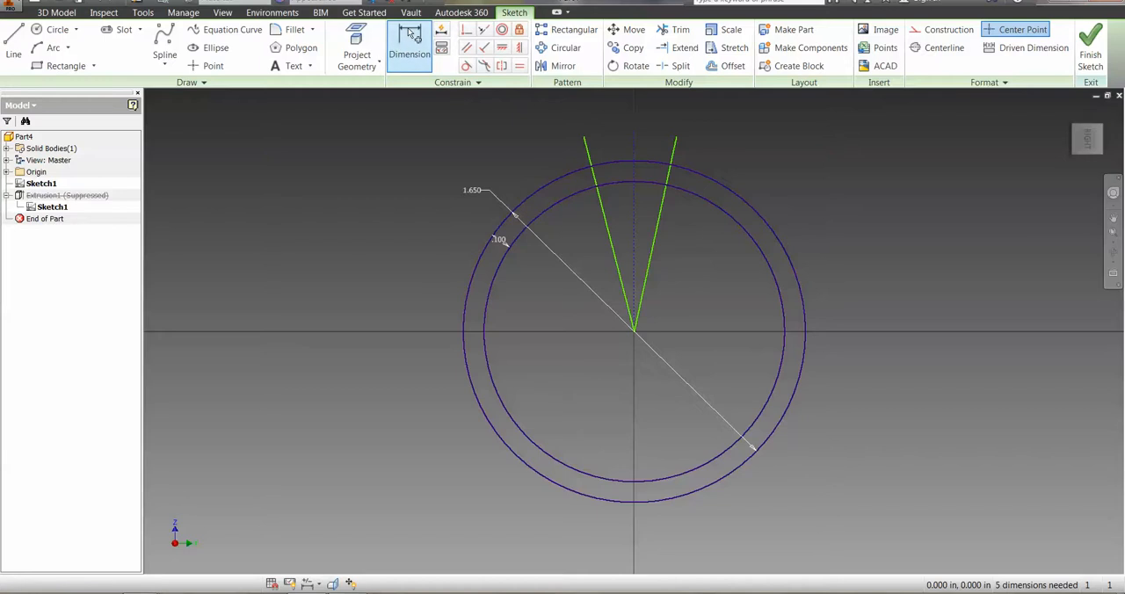
{"action": "left_click", "coordinate": [586, 144]}
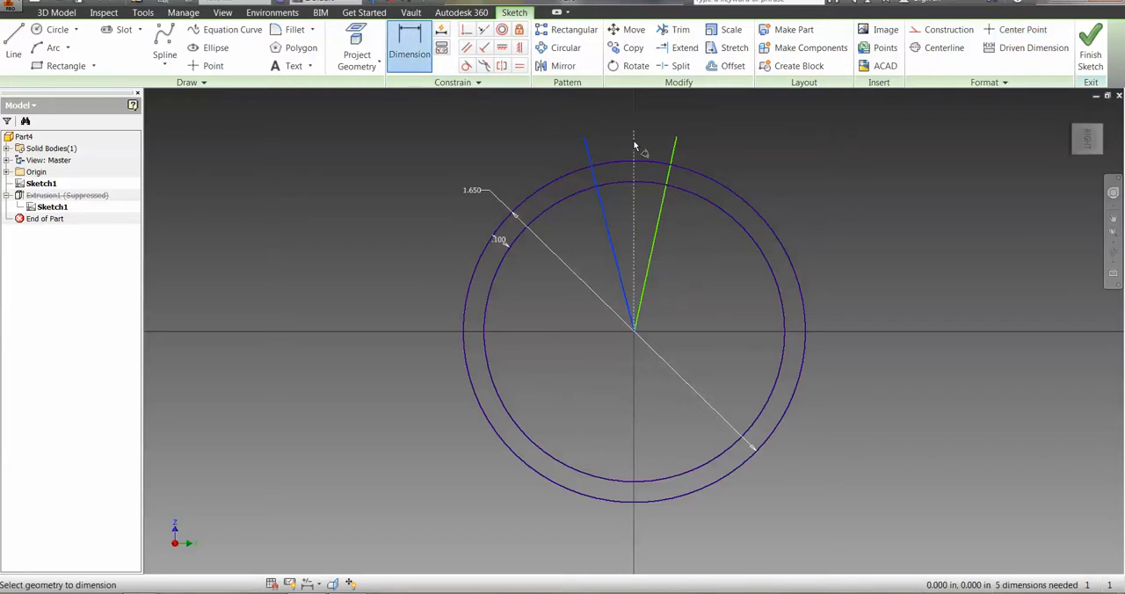
{"action": "left_click", "coordinate": [634, 145]}
{"action": "left_click", "coordinate": [615, 142]}
{"action": "left_click", "coordinate": [615, 141]}
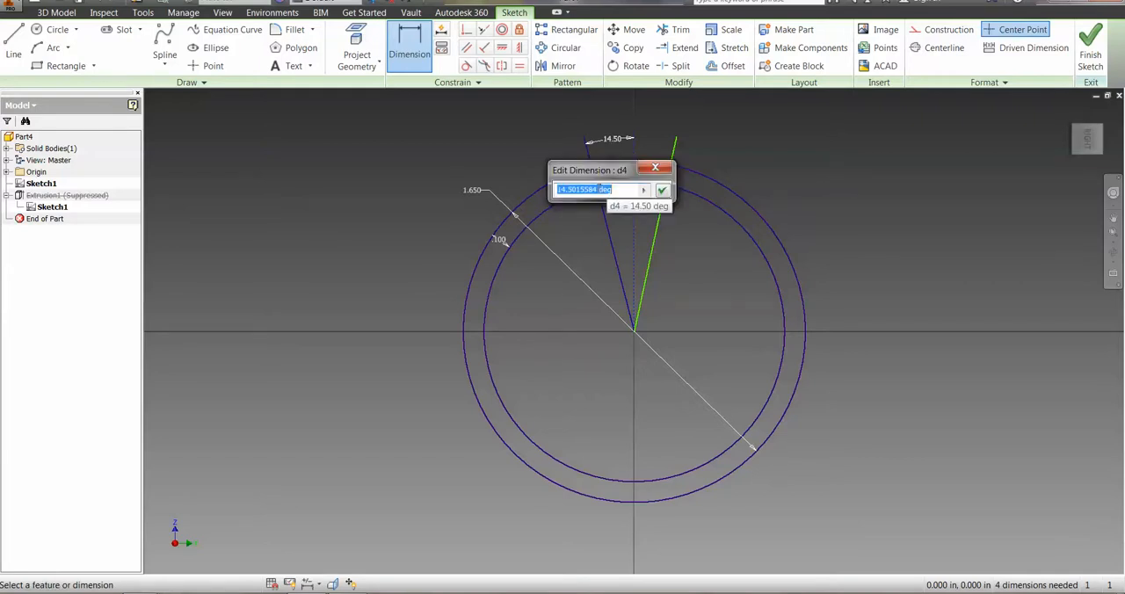
{"action": "left_click_drag", "start_coordinate": [599, 189], "coordinate": [555, 189]}
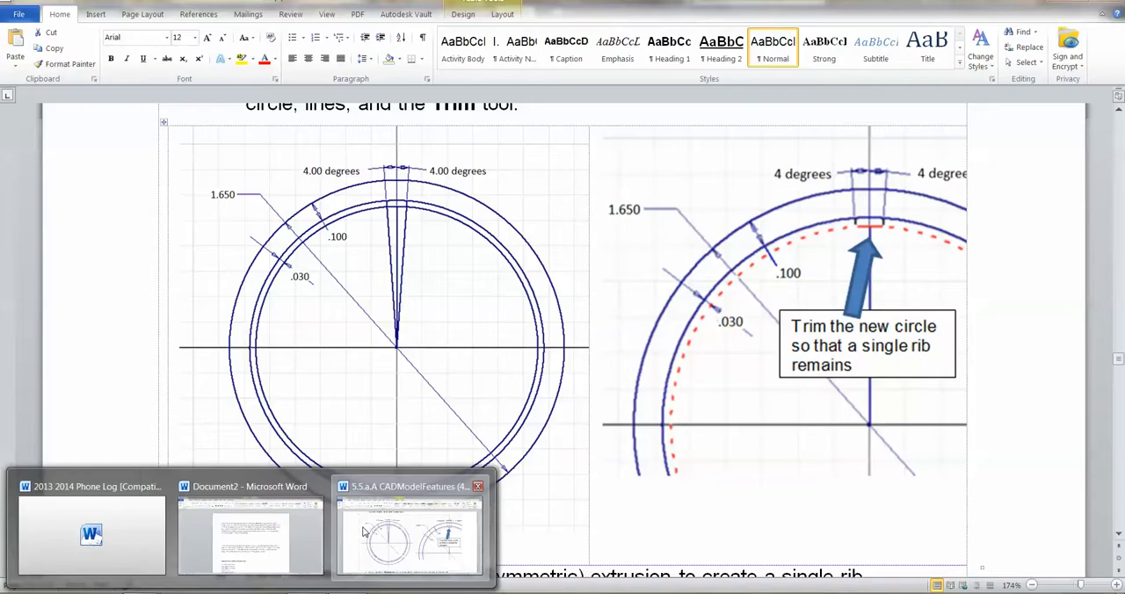
{"action": "left_click", "coordinate": [417, 545]}
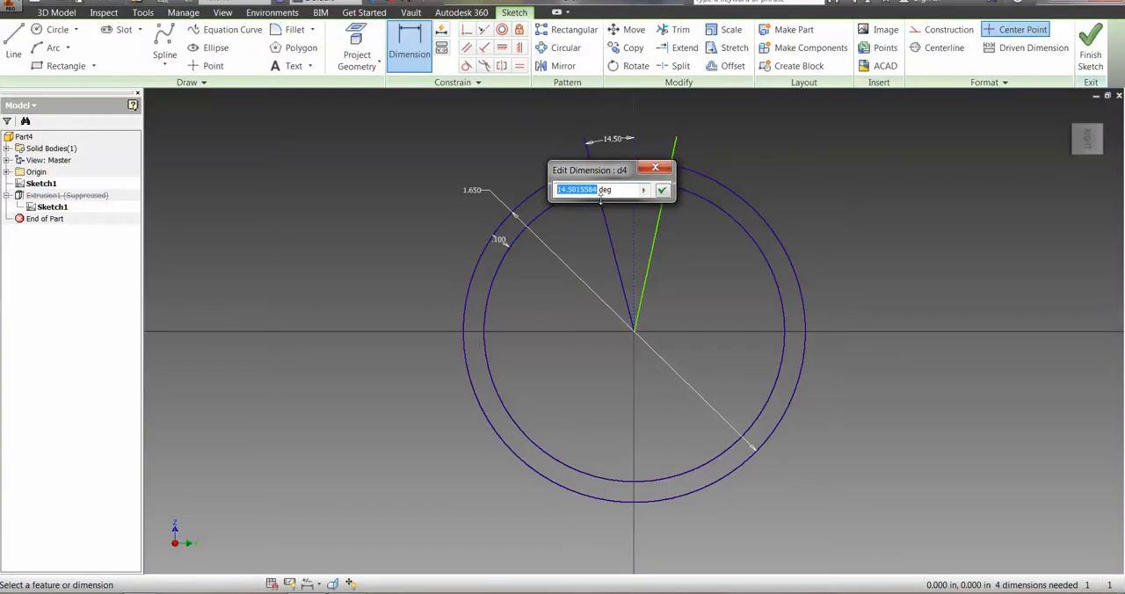
{"action": "type", "text": "2"}
{"action": "left_click", "coordinate": [662, 190]}
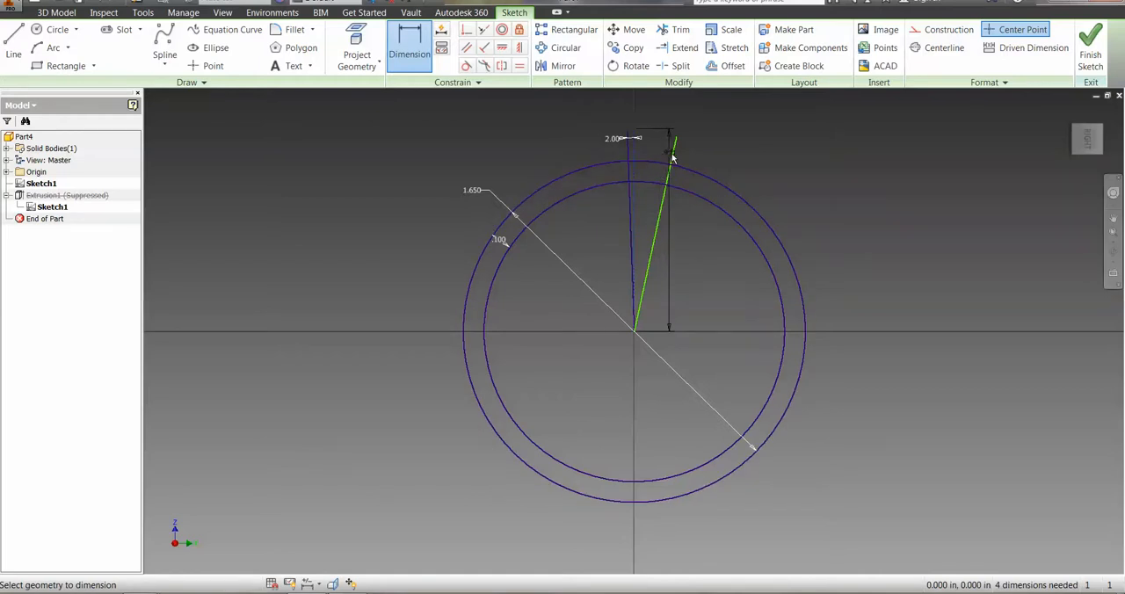
Dimension the angle between the right slanted line and the vertical construction line as 2 degrees.
{"action": "left_click", "coordinate": [673, 159]}
{"action": "left_click", "coordinate": [654, 157]}
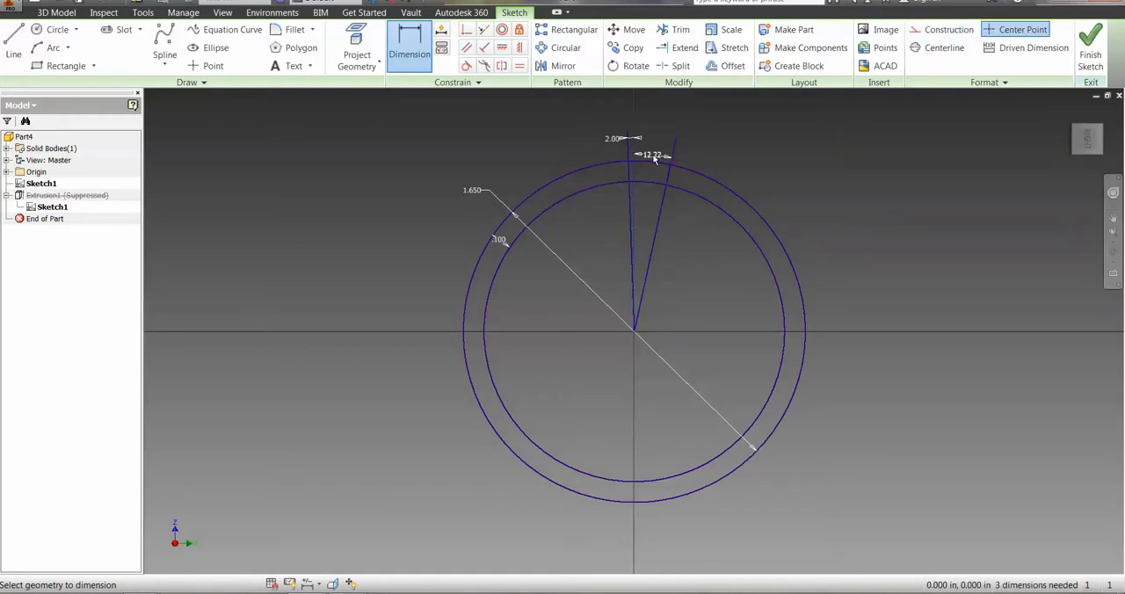
{"action": "type", "text": "2"}
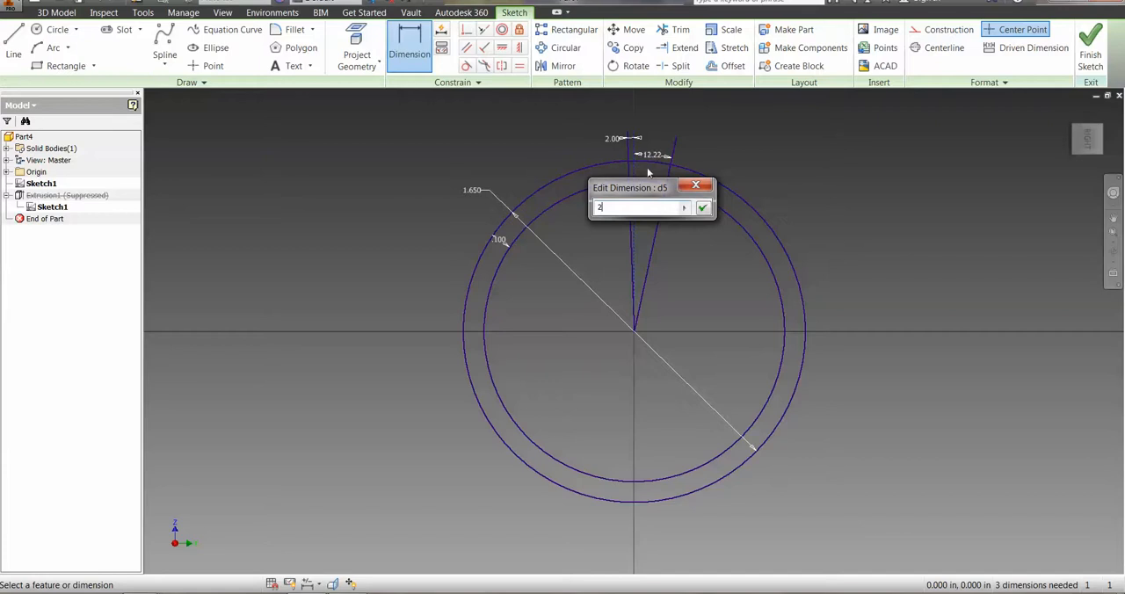
{"action": "left_click", "coordinate": [703, 209]}
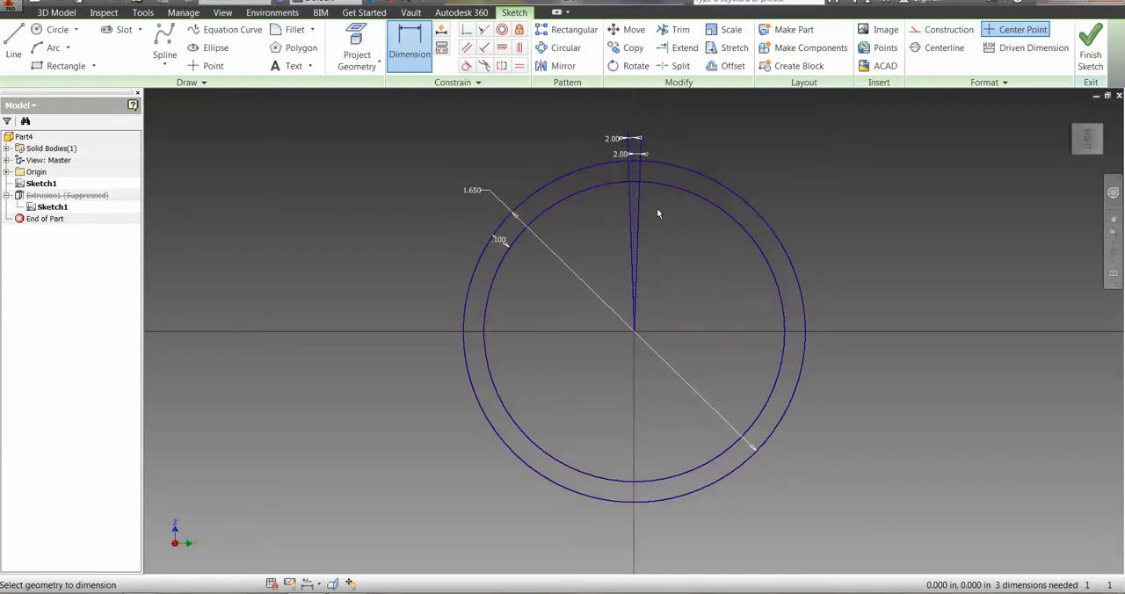
Draw a third concentric circle, about 1.316 in in diameter, inside the ring's inner circle.
{"action": "left_click", "coordinate": [55, 29]}
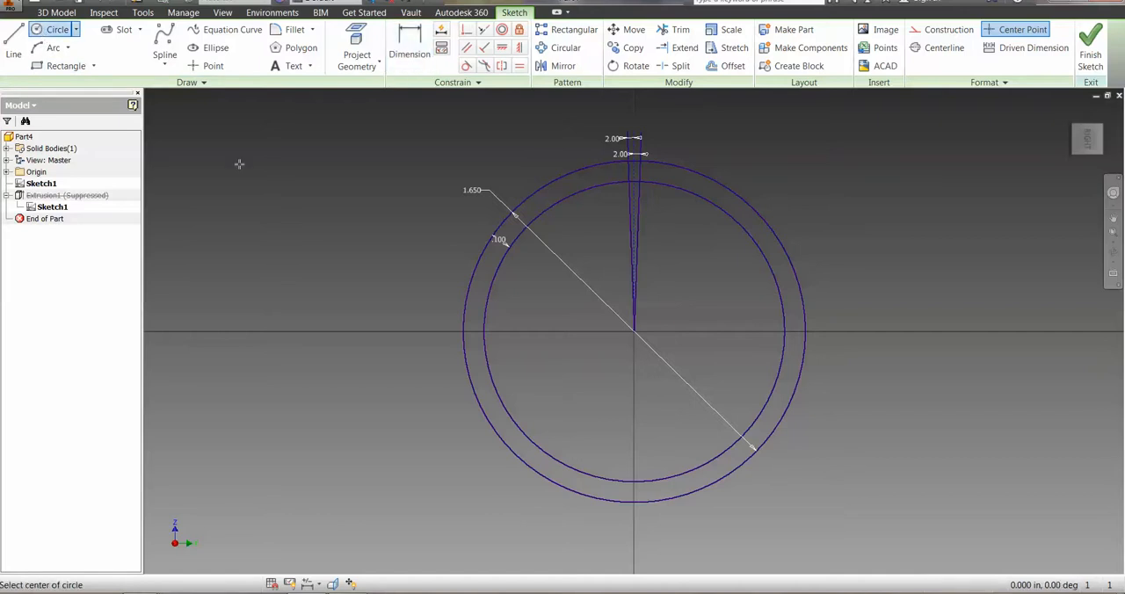
{"action": "left_click", "coordinate": [634, 332]}
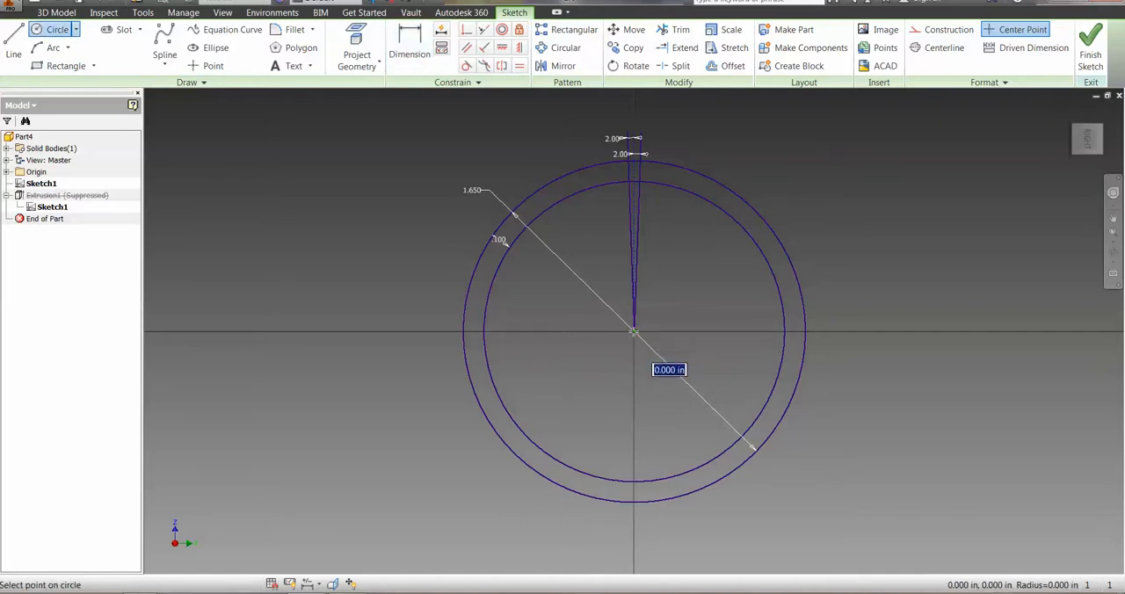
{"action": "left_click", "coordinate": [648, 194]}
Dimension the gap between the ring's inner circle and the new smallest circle as .030 in.
{"action": "key", "text": "d"}
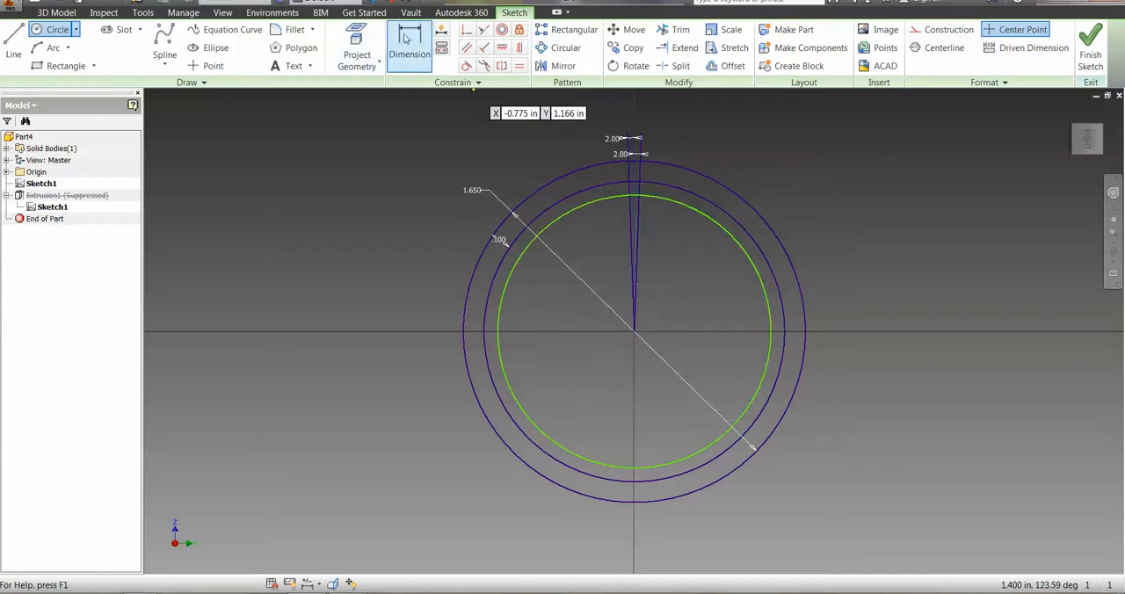
{"action": "left_click", "coordinate": [675, 201]}
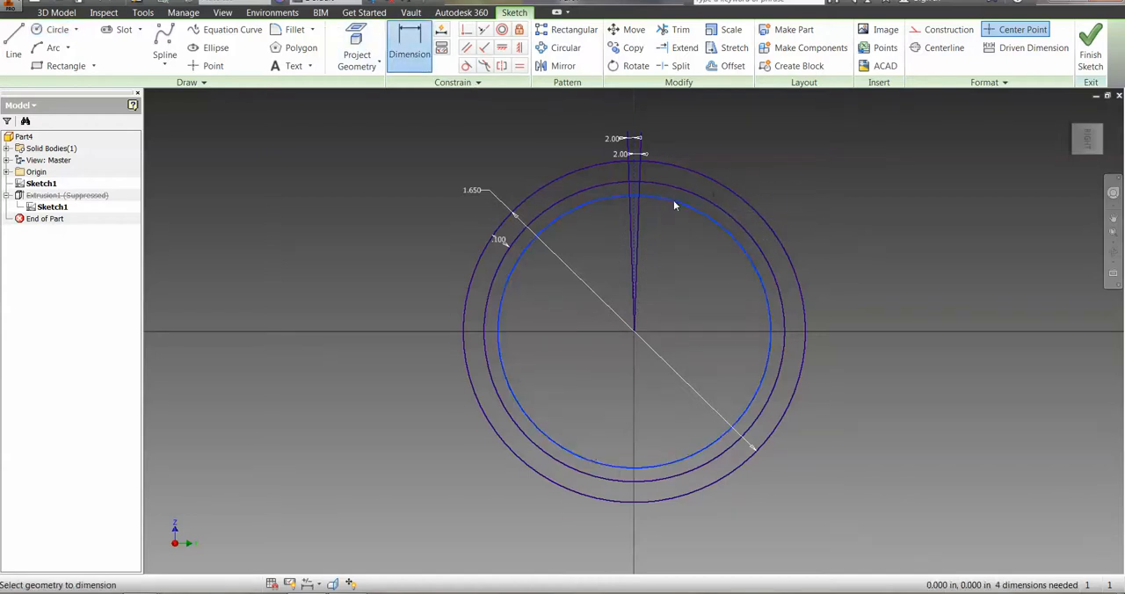
{"action": "left_click", "coordinate": [679, 195]}
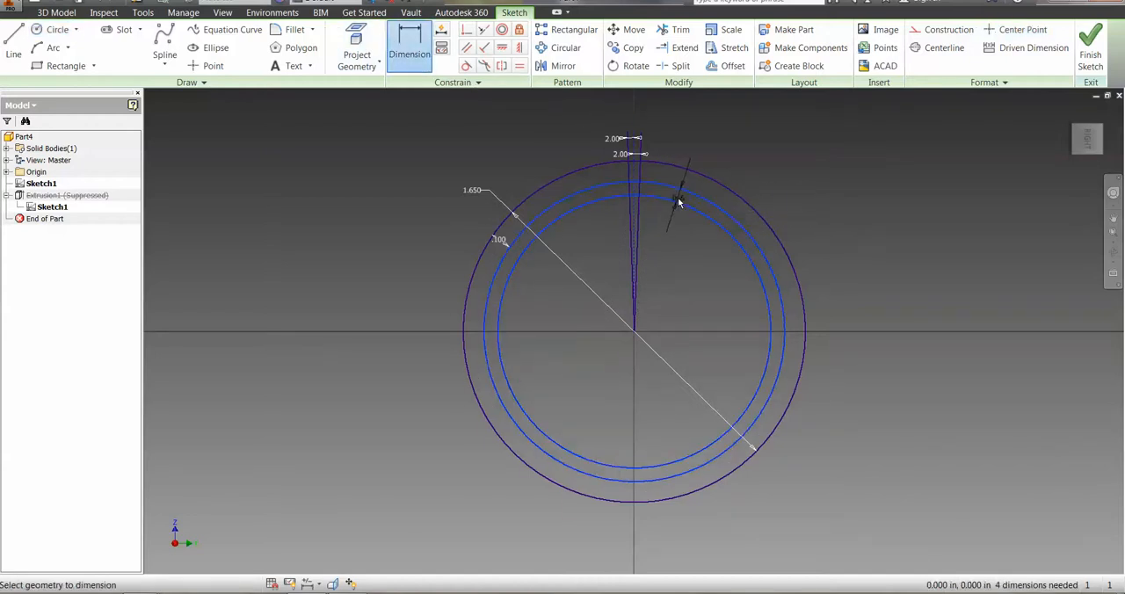
{"action": "left_click", "coordinate": [679, 200]}
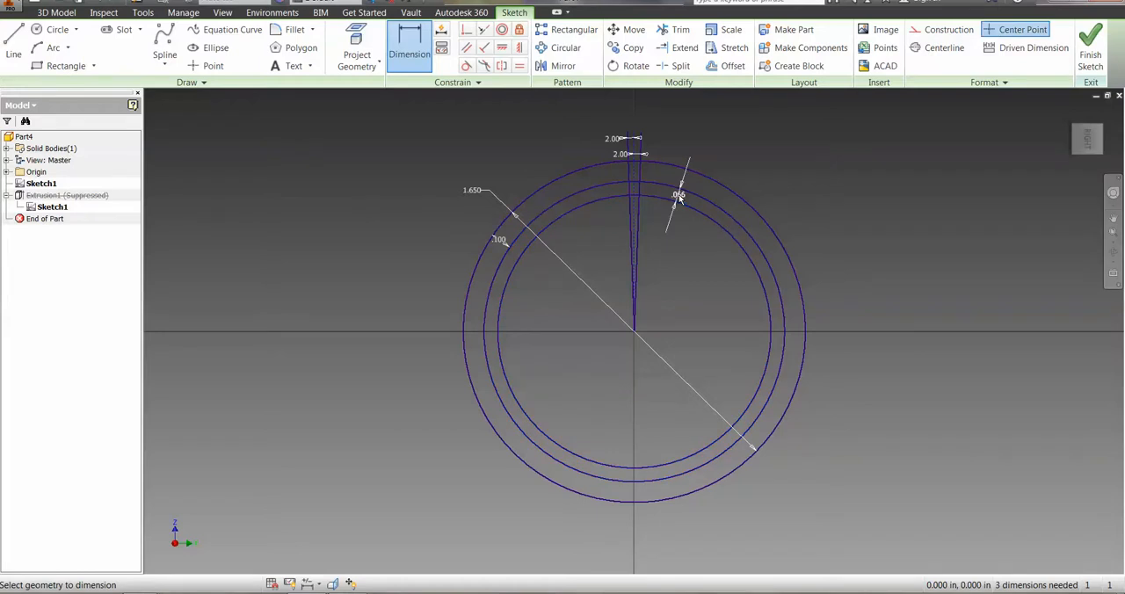
{"action": "type", "text": ".0"}
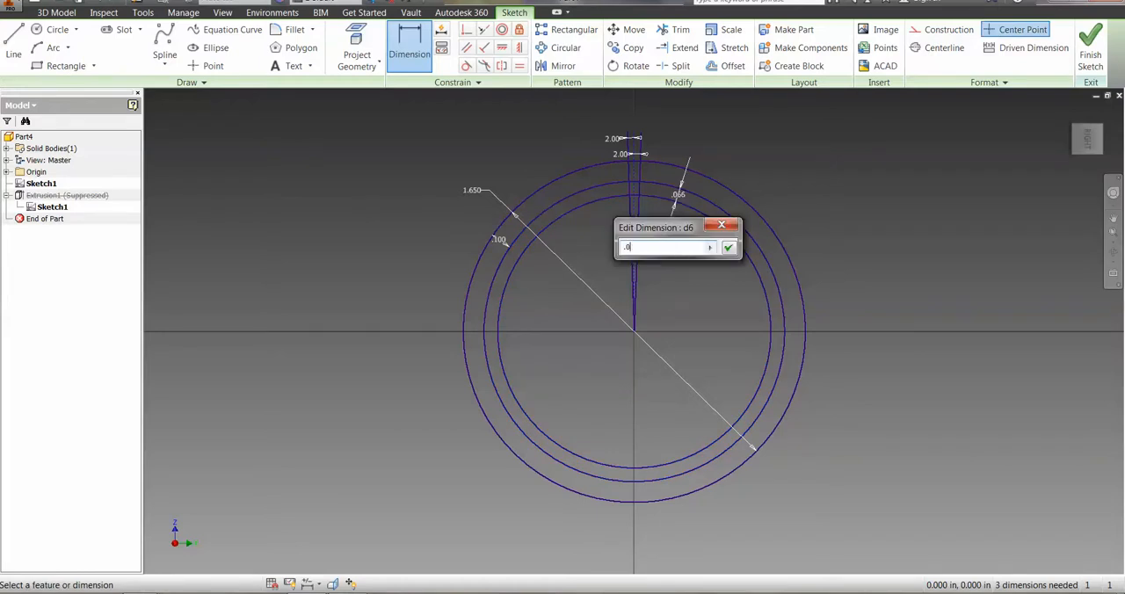
{"action": "type", "text": "30"}
{"action": "key", "text": "Return"}
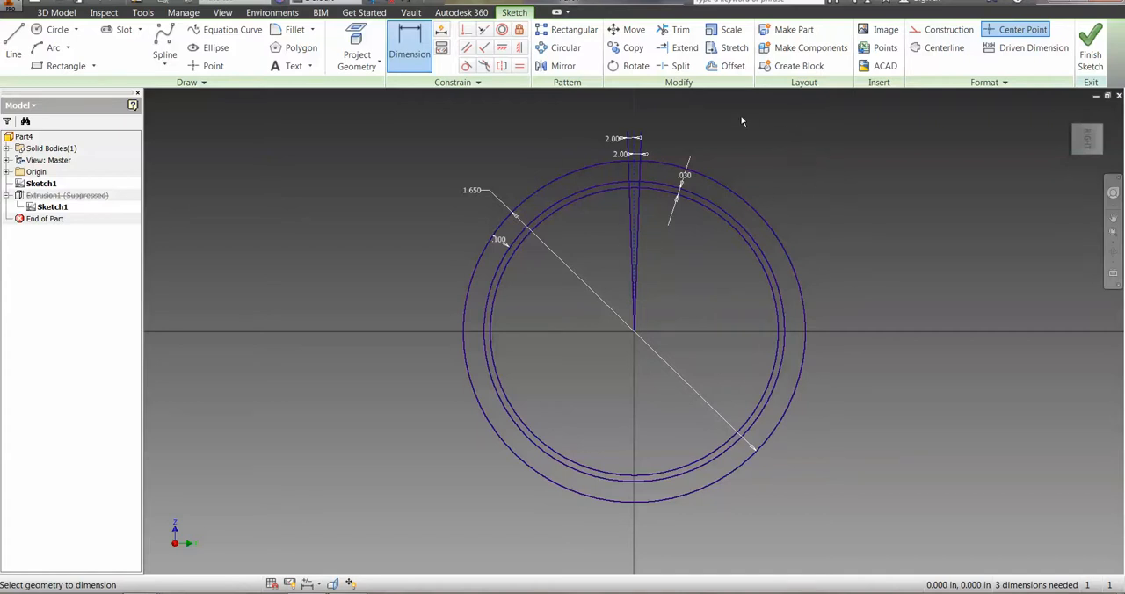
Trim the smallest circle and both slanted lines so only the small rib outline inside the ring's inner circle remains.
{"action": "left_click", "coordinate": [682, 33]}
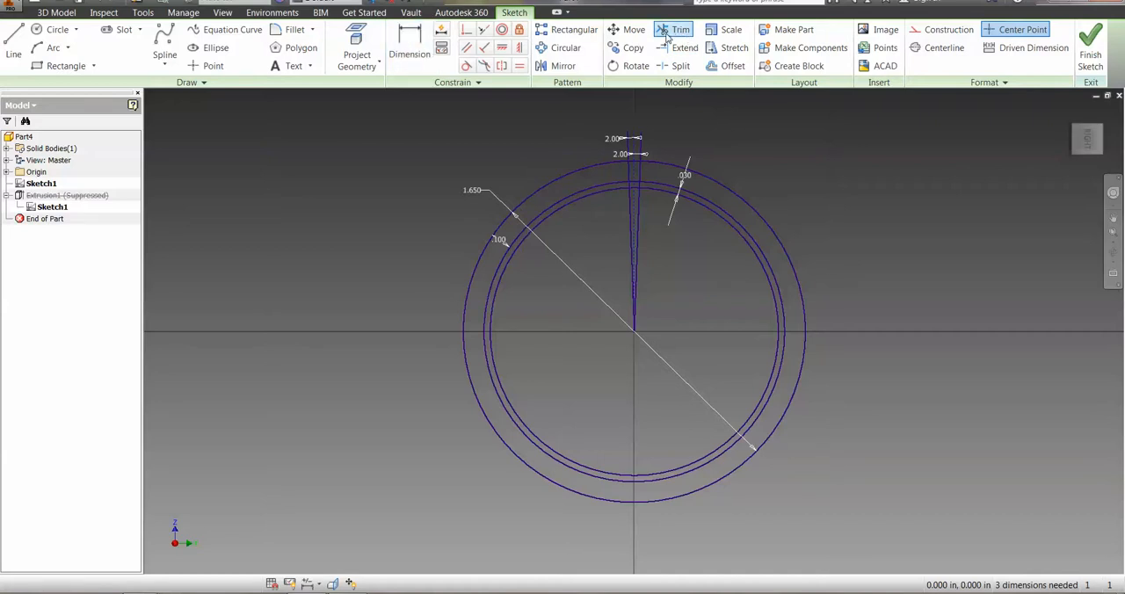
{"action": "left_click", "coordinate": [659, 194]}
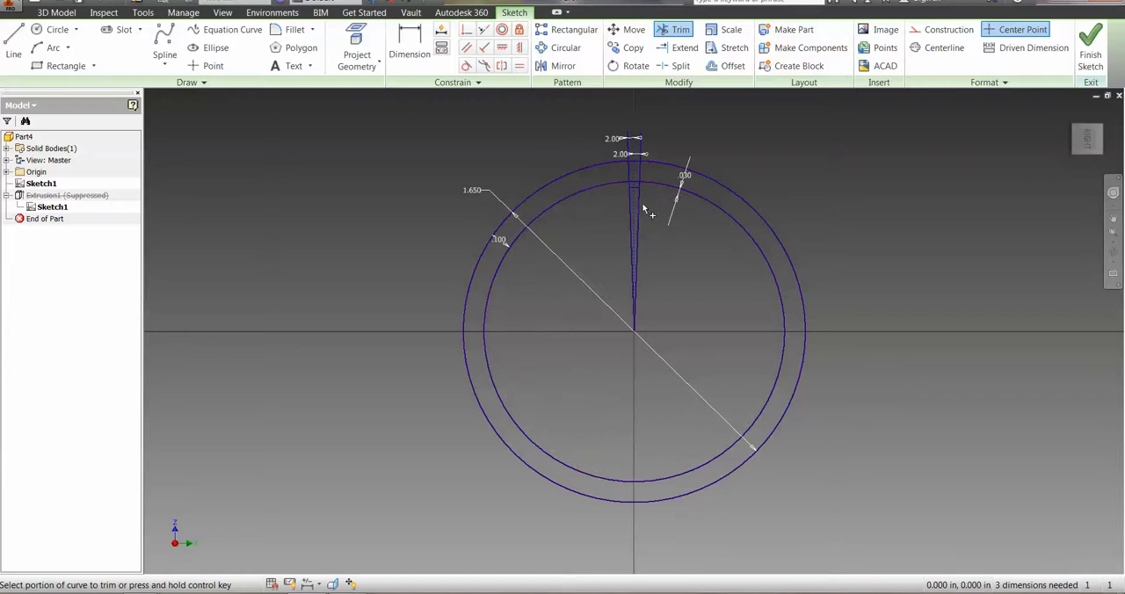
{"action": "left_click", "coordinate": [636, 213]}
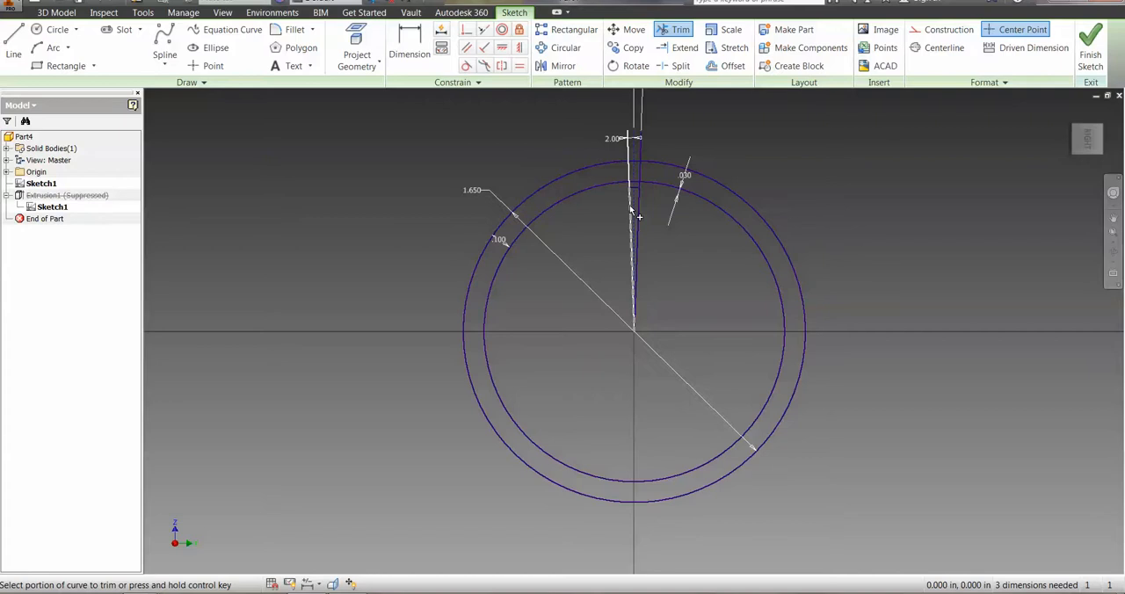
{"action": "left_click", "coordinate": [633, 213]}
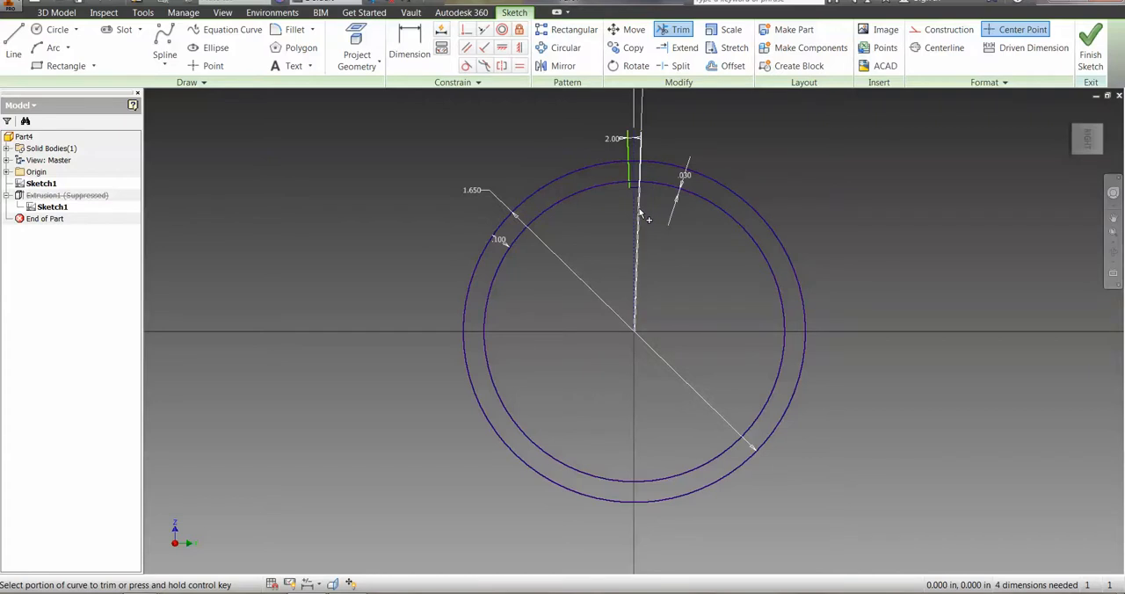
{"action": "left_click", "coordinate": [640, 211]}
{"action": "left_click", "coordinate": [629, 169]}
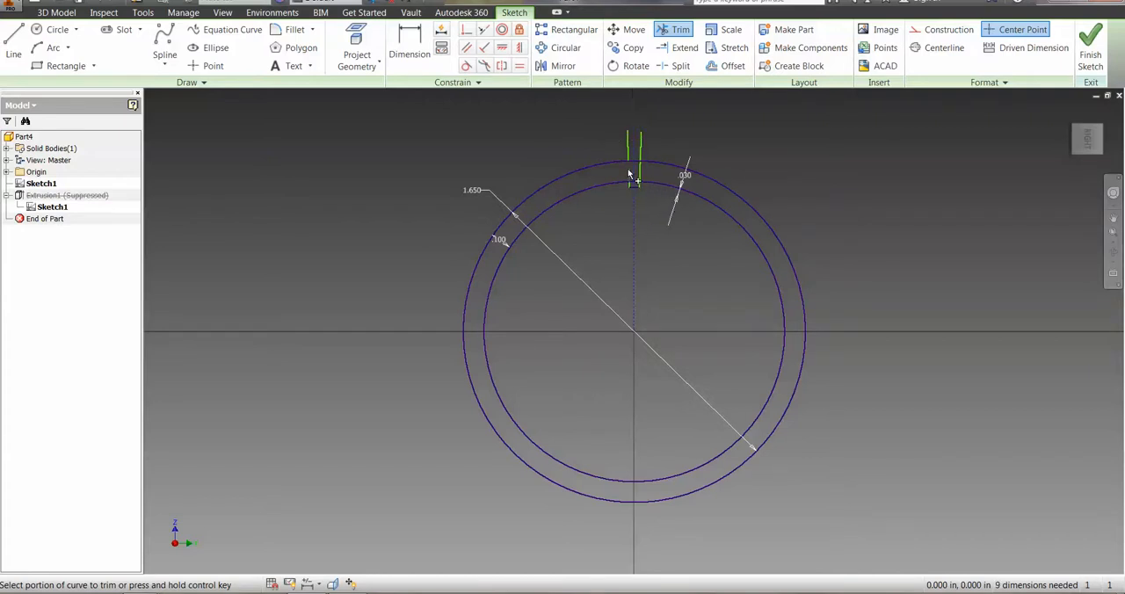
{"action": "left_click", "coordinate": [641, 173]}
{"action": "left_click", "coordinate": [628, 146]}
{"action": "left_click", "coordinate": [641, 146]}
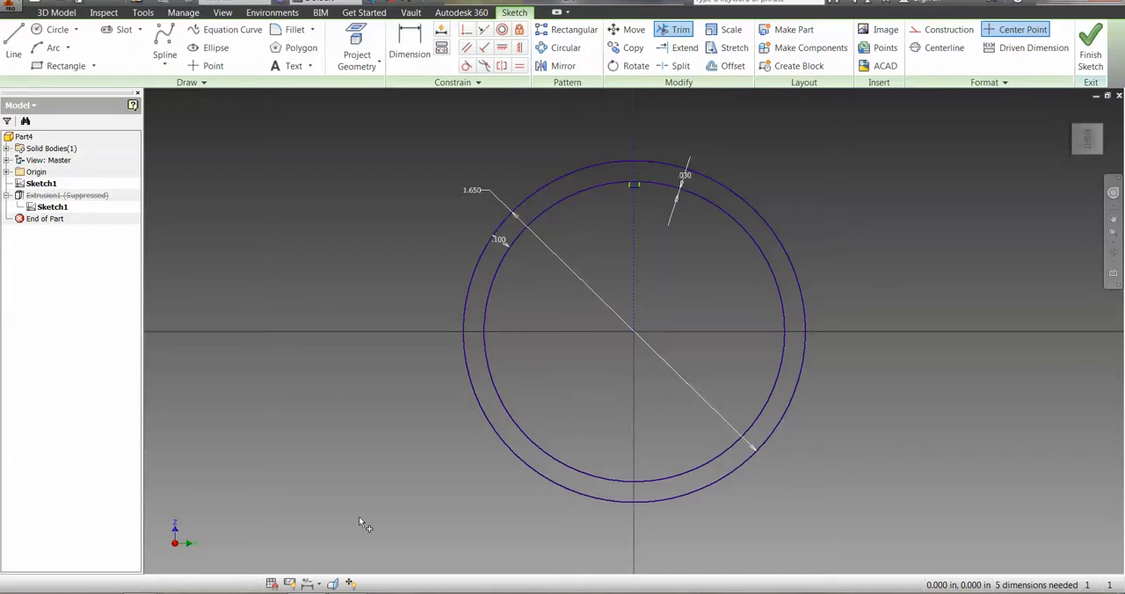
Switch to the 5.5.a.A CADModelFeatures document in Word, review the rib trimming, extrusion and circular pattern instructions, and return to Inventor.
{"action": "mouse_move", "coordinate": [252, 593]}
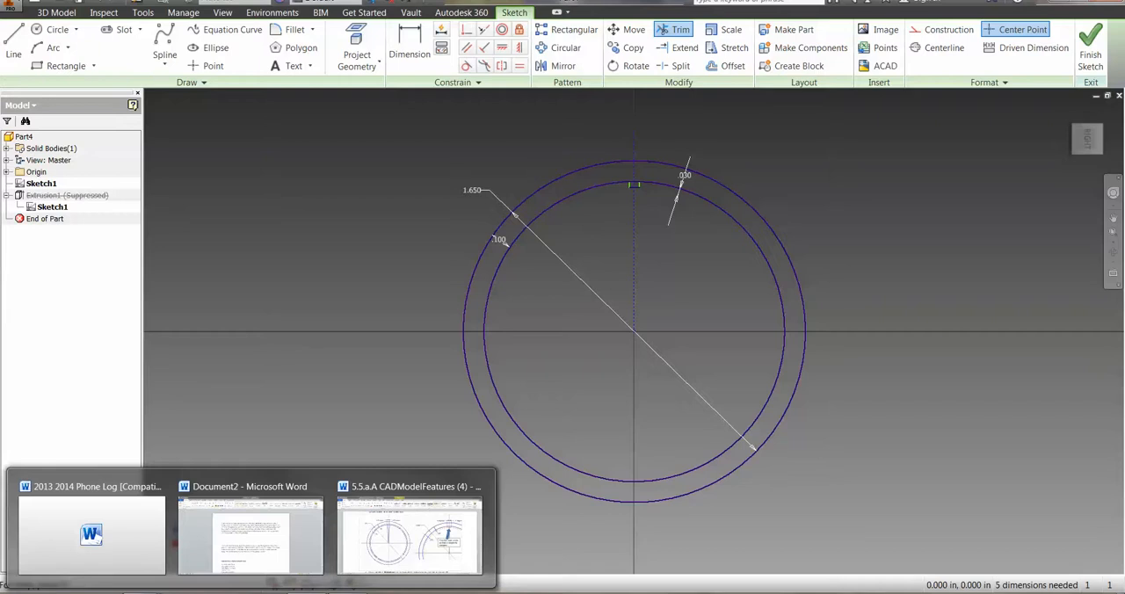
{"action": "left_click", "coordinate": [391, 541]}
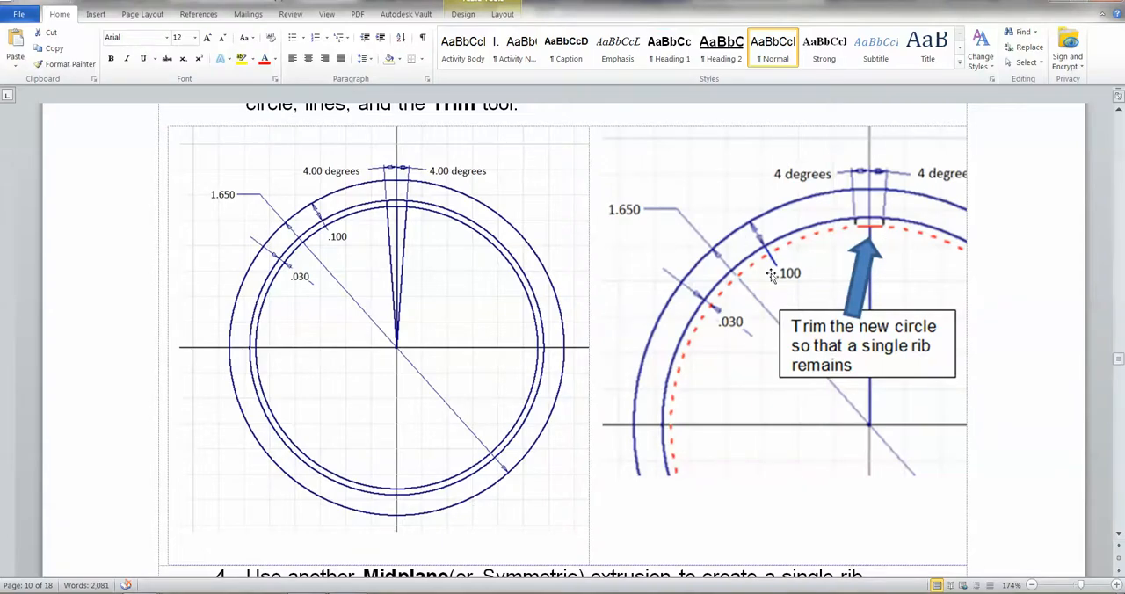
{"action": "scroll", "coordinate": [722, 290], "scroll_direction": "up", "scroll_amount": 1}
{"action": "scroll", "coordinate": [719, 285], "scroll_direction": "down", "scroll_amount": 8}
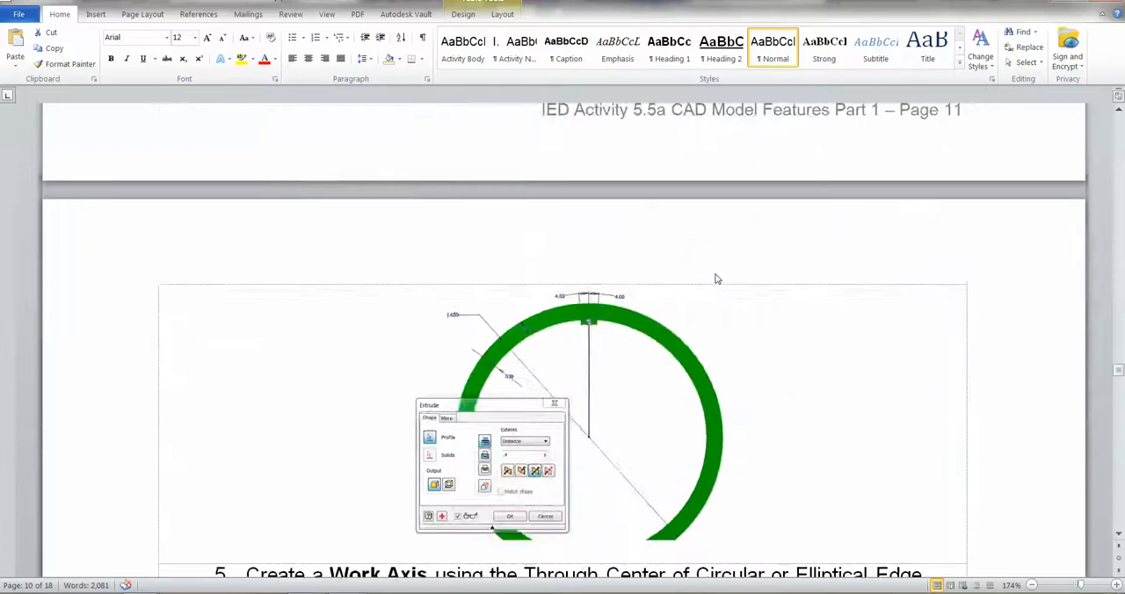
{"action": "scroll", "coordinate": [716, 279], "scroll_direction": "down", "scroll_amount": 5}
{"action": "scroll", "coordinate": [630, 281], "scroll_direction": "down", "scroll_amount": 8}
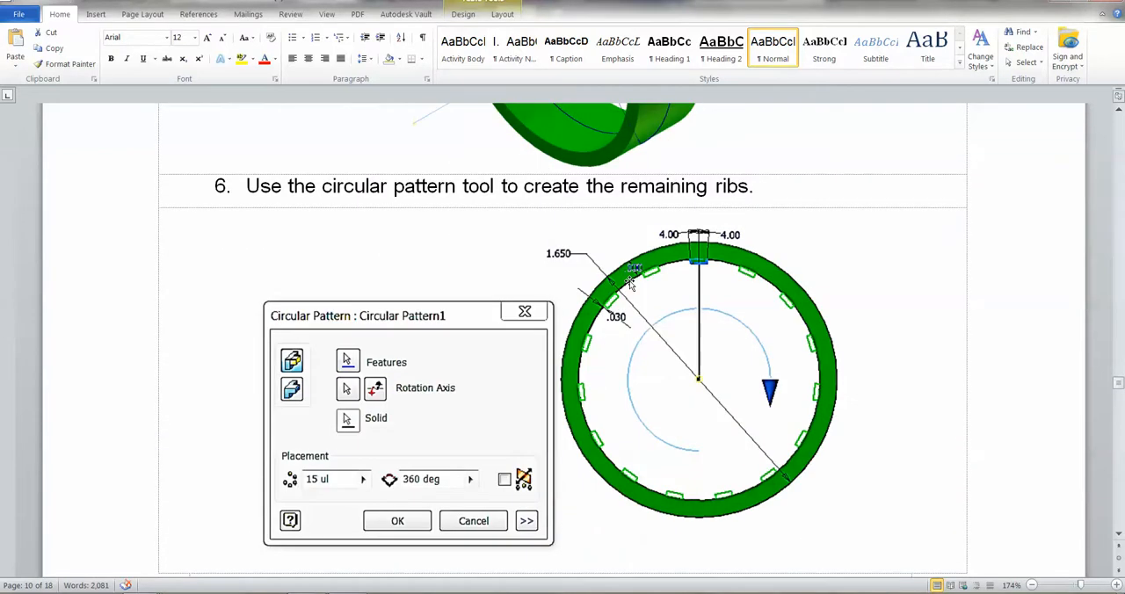
{"action": "scroll", "coordinate": [630, 284], "scroll_direction": "down", "scroll_amount": 2}
{"action": "scroll", "coordinate": [630, 284], "scroll_direction": "up", "scroll_amount": 2}
{"action": "scroll", "coordinate": [630, 284], "scroll_direction": "up", "scroll_amount": 1}
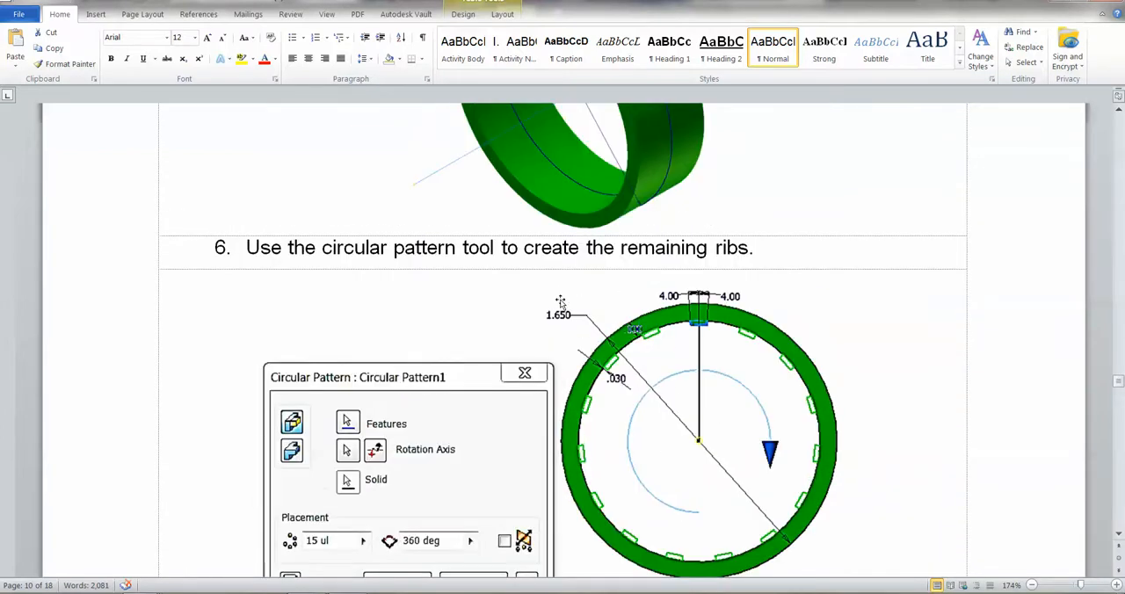
{"action": "scroll", "coordinate": [559, 303], "scroll_direction": "up", "scroll_amount": 1}
{"action": "scroll", "coordinate": [551, 299], "scroll_direction": "up", "scroll_amount": 15}
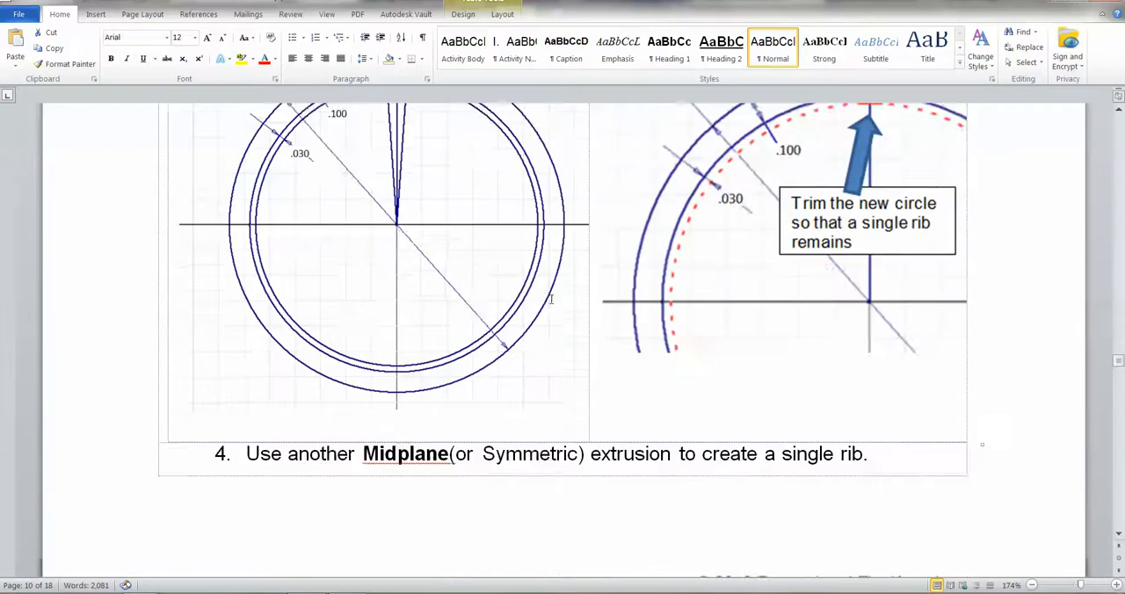
{"action": "scroll", "coordinate": [539, 246], "scroll_direction": "up", "scroll_amount": 6}
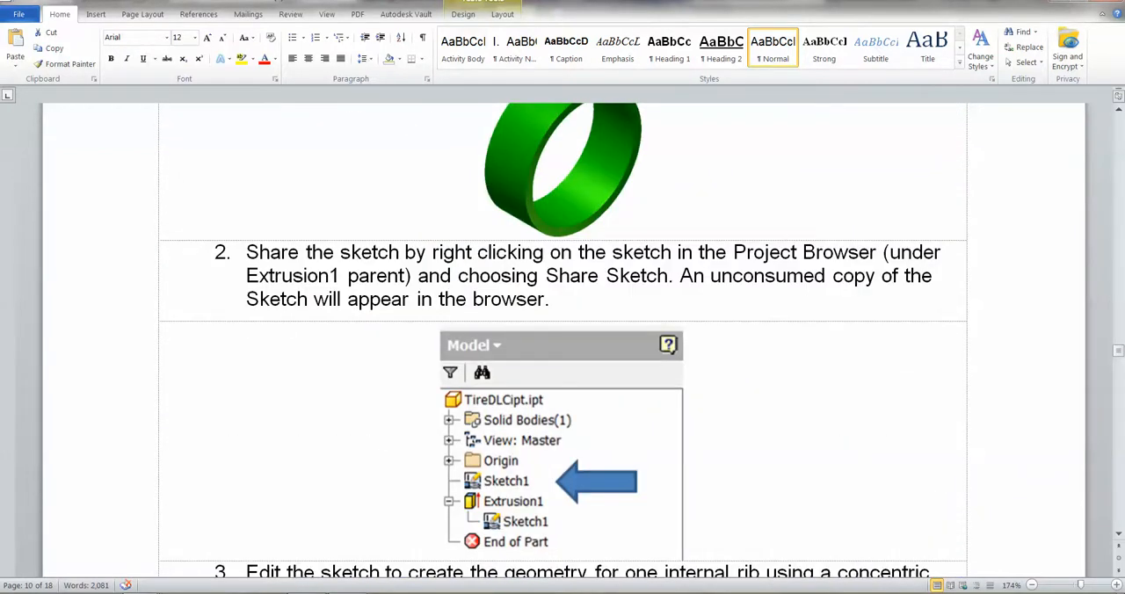
{"action": "key", "text": "alt+Tab"}
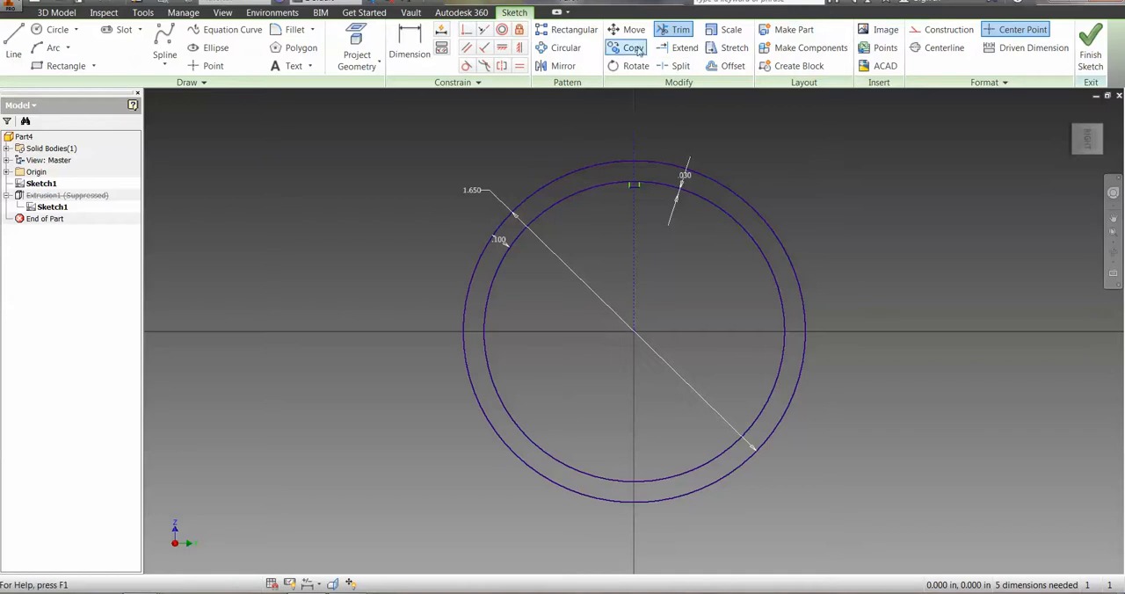
Finish editing the shared sketch without patterning the rib outline in it.
{"action": "left_click", "coordinate": [562, 48]}
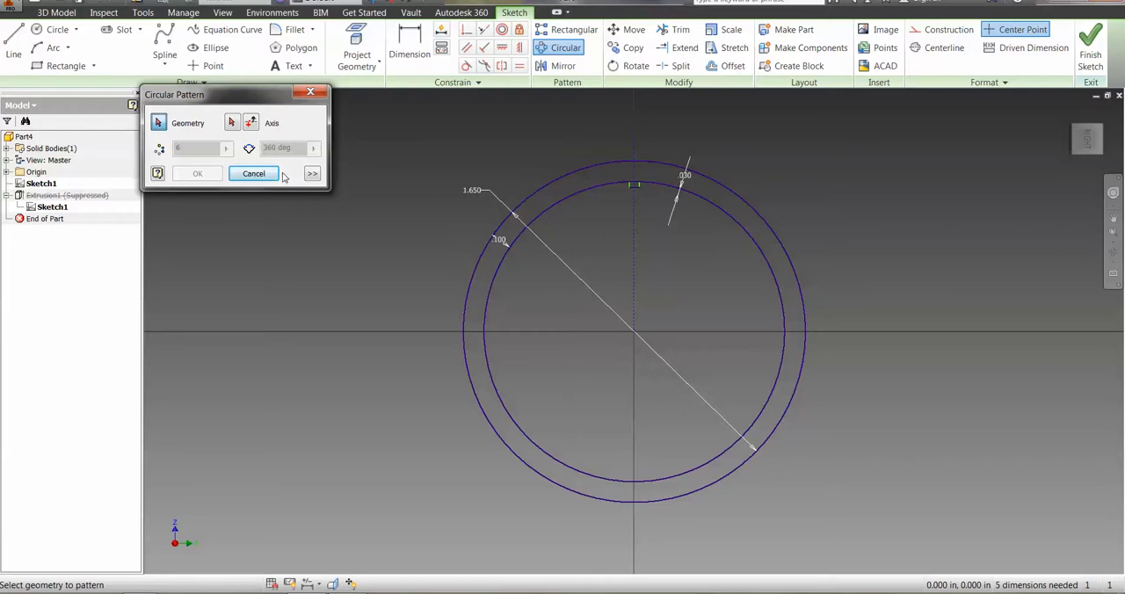
{"action": "left_click", "coordinate": [255, 174]}
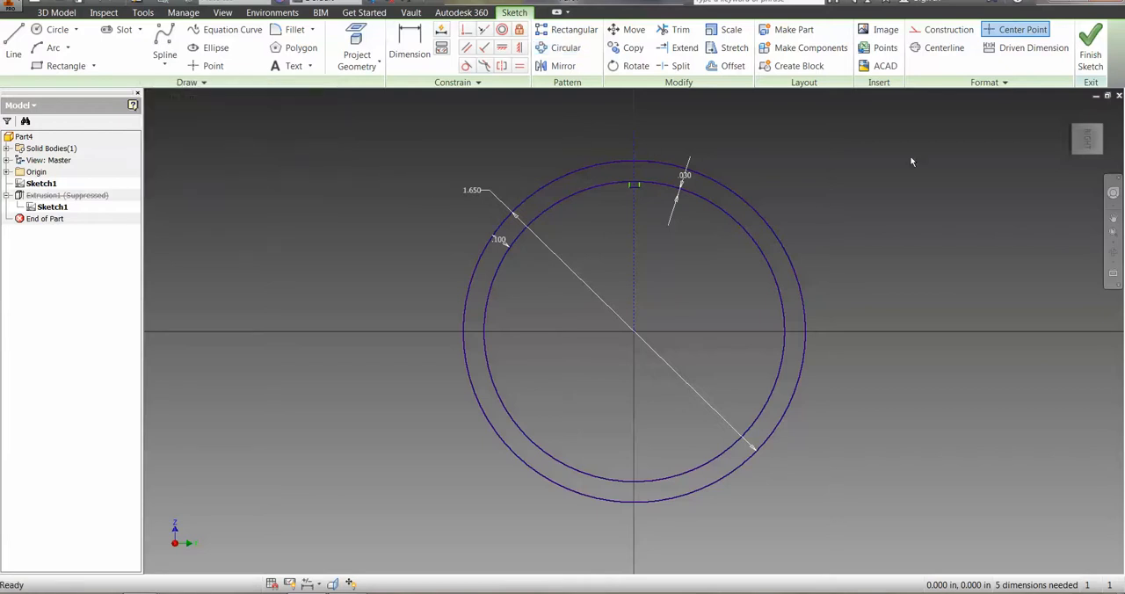
{"action": "left_click", "coordinate": [1089, 55]}
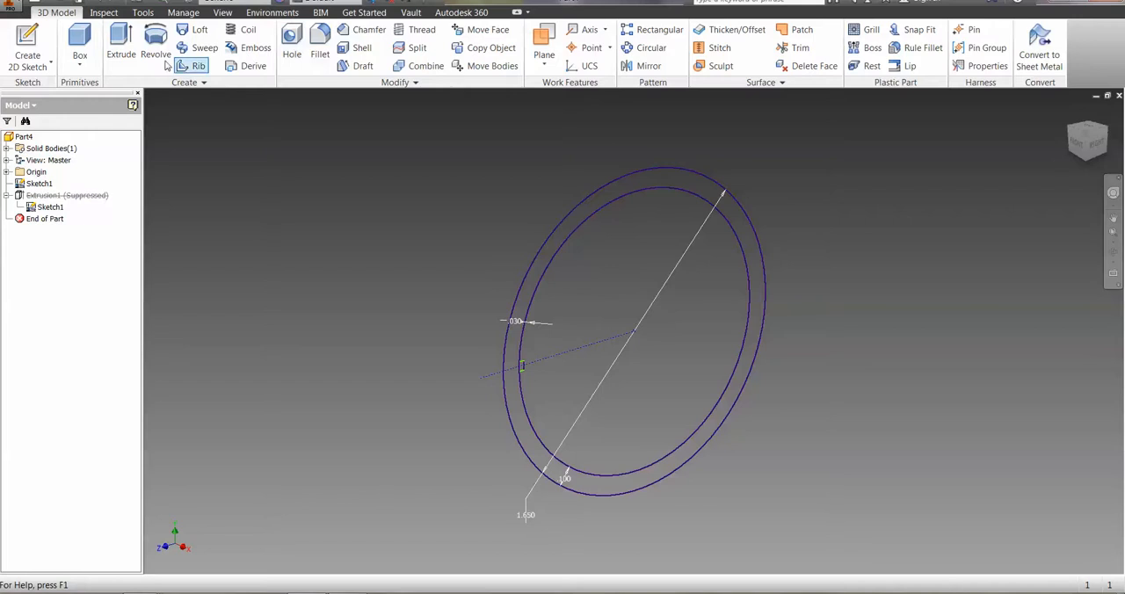
Extrude the small rib profile symmetrically about the sketch plane to a distance of .75 in.
{"action": "left_click", "coordinate": [122, 48]}
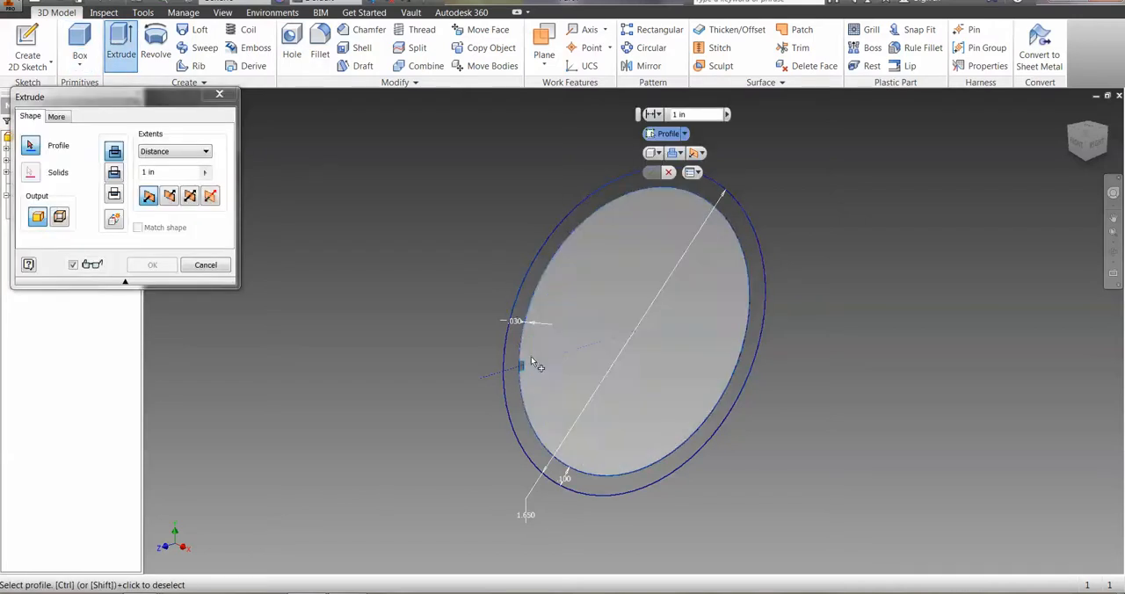
{"action": "left_click", "coordinate": [522, 366]}
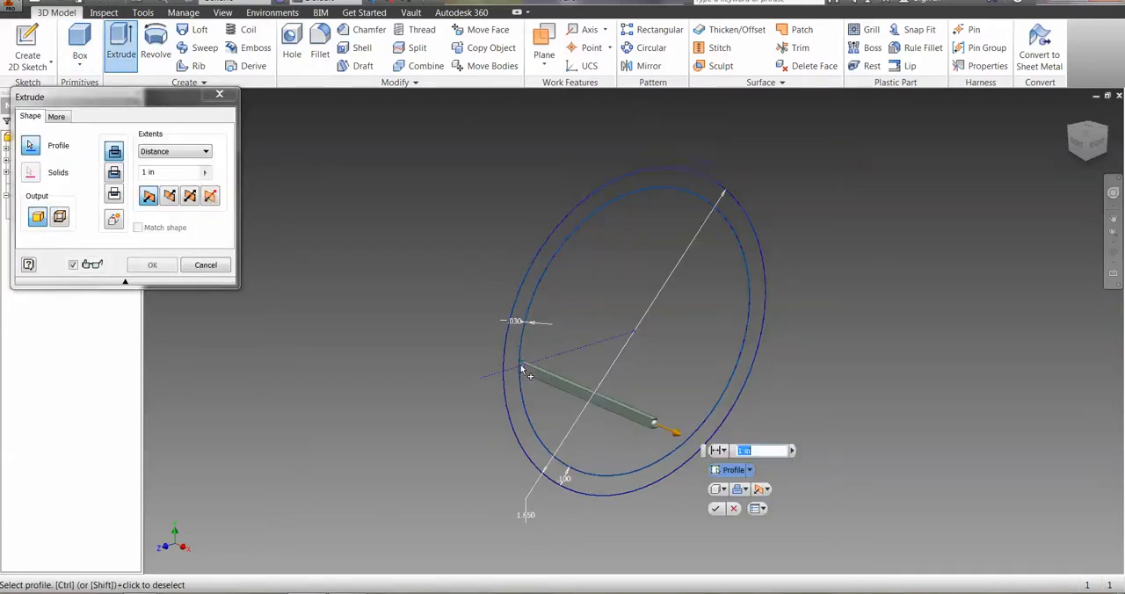
{"action": "left_click", "coordinate": [188, 197]}
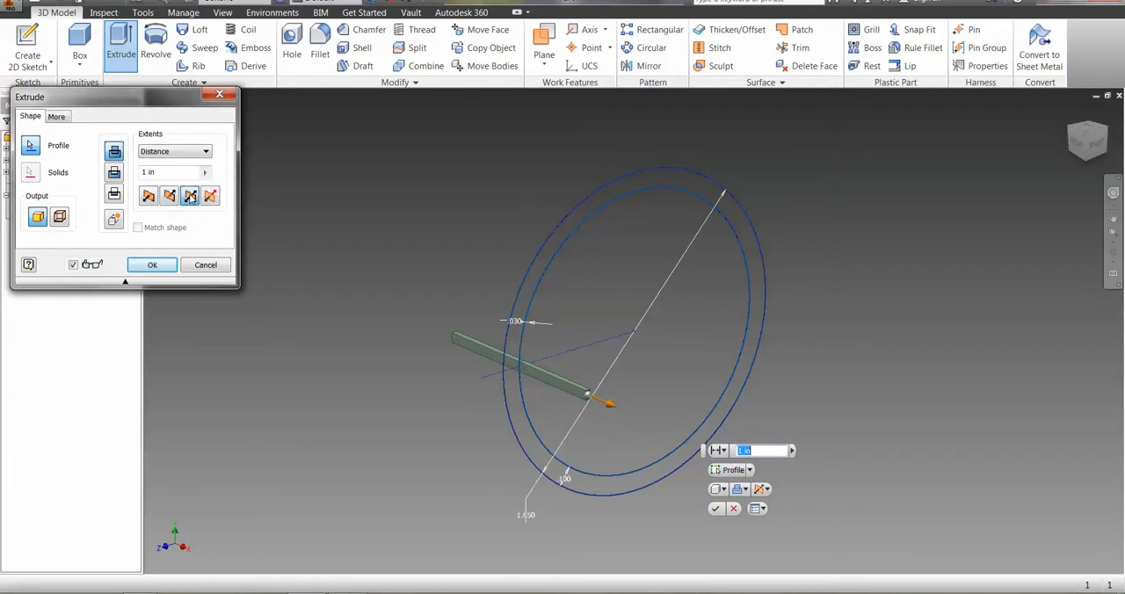
{"action": "left_click", "coordinate": [145, 172]}
{"action": "type", "text": ".75"}
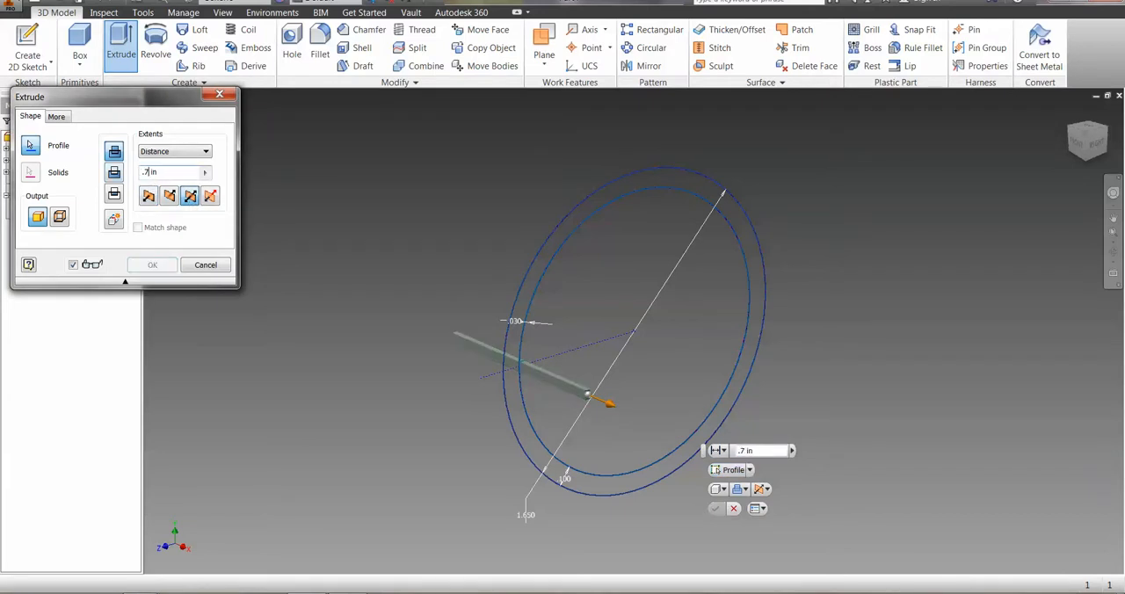
{"action": "key", "text": "Return"}
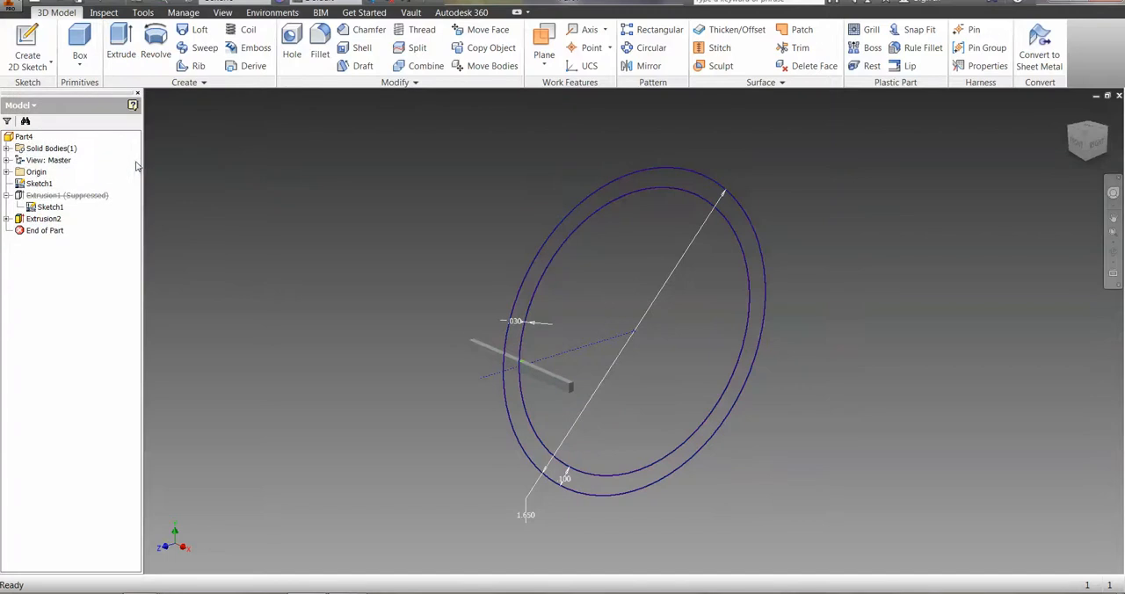
Unsuppress the ring's extrusion, Extrusion1.
{"action": "right_click", "coordinate": [43, 199]}
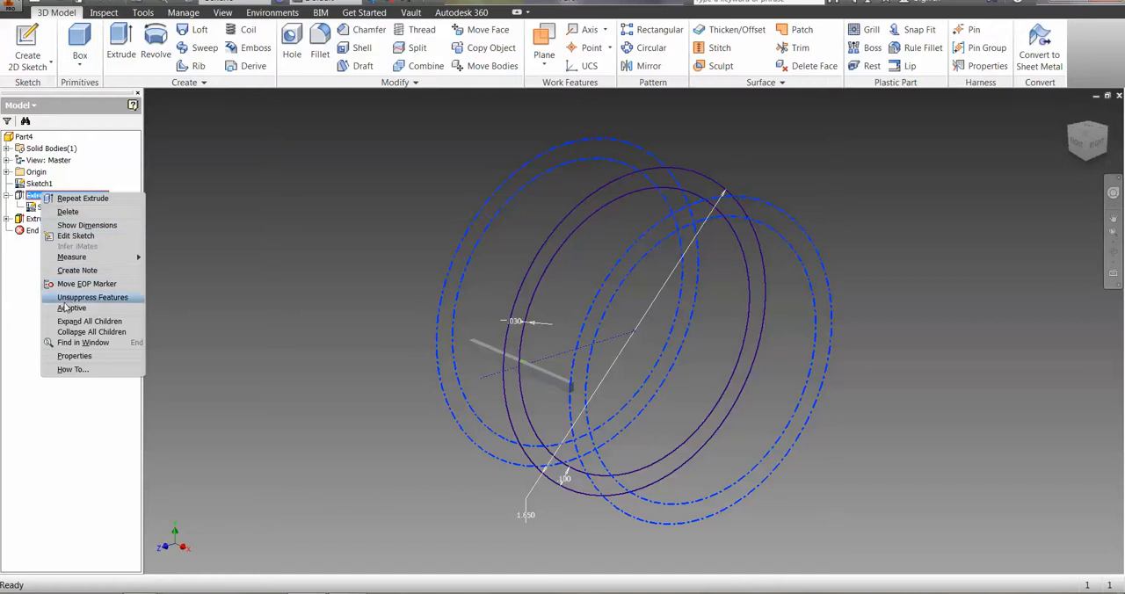
{"action": "left_click", "coordinate": [67, 299]}
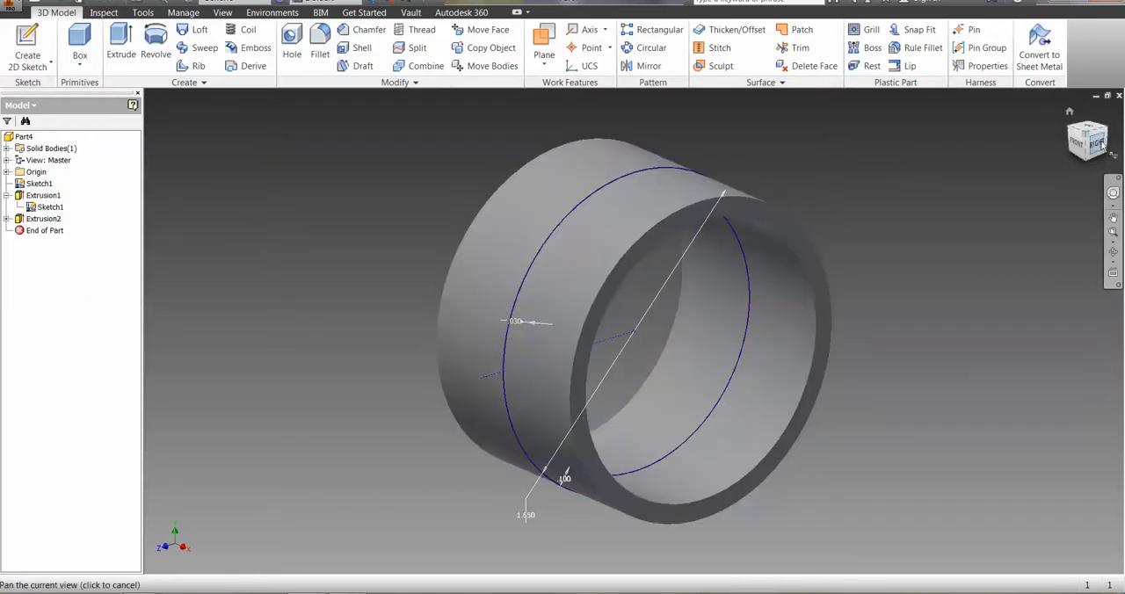
Create a circular pattern of the rib extrusion, Extrusion2, around the ring's axis with 15 occurrences over 360 deg.
{"action": "mouse_move", "coordinate": [1088, 136]}
{"action": "left_mouse_down"}
{"action": "mouse_move", "coordinate": [1055, 139]}
{"action": "mouse_move", "coordinate": [1086, 138]}
{"action": "left_mouse_up"}
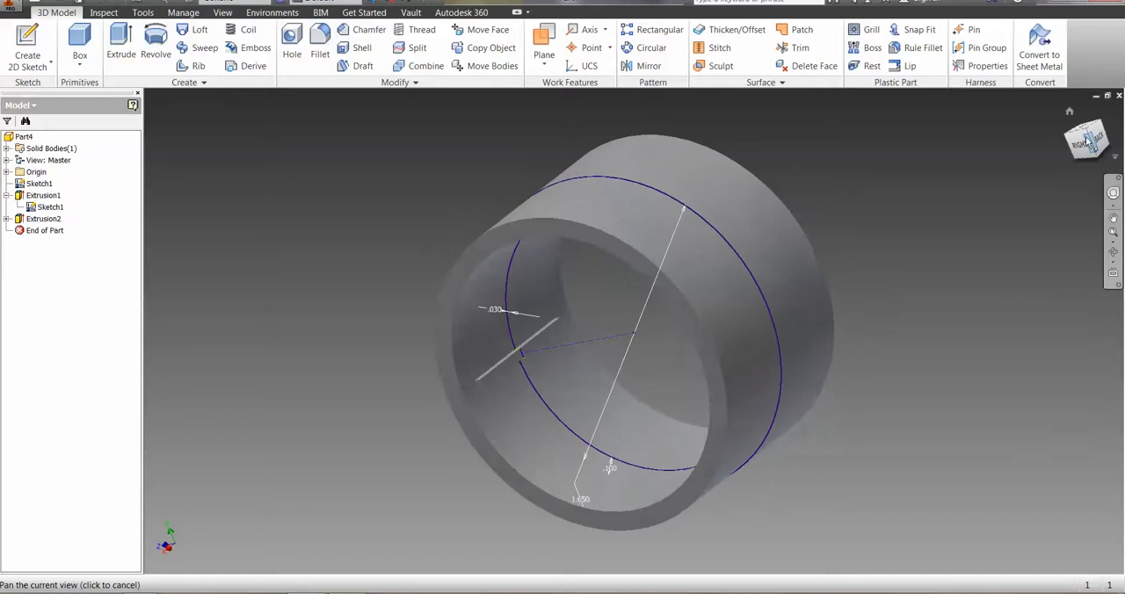
{"action": "left_click", "coordinate": [648, 48]}
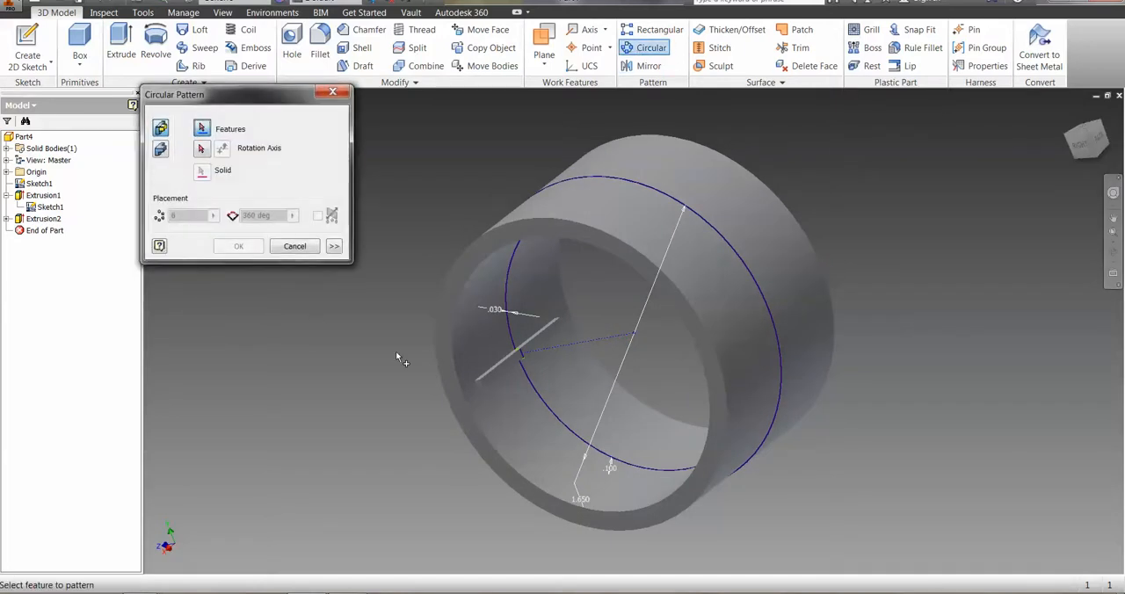
{"action": "left_click", "coordinate": [21, 221]}
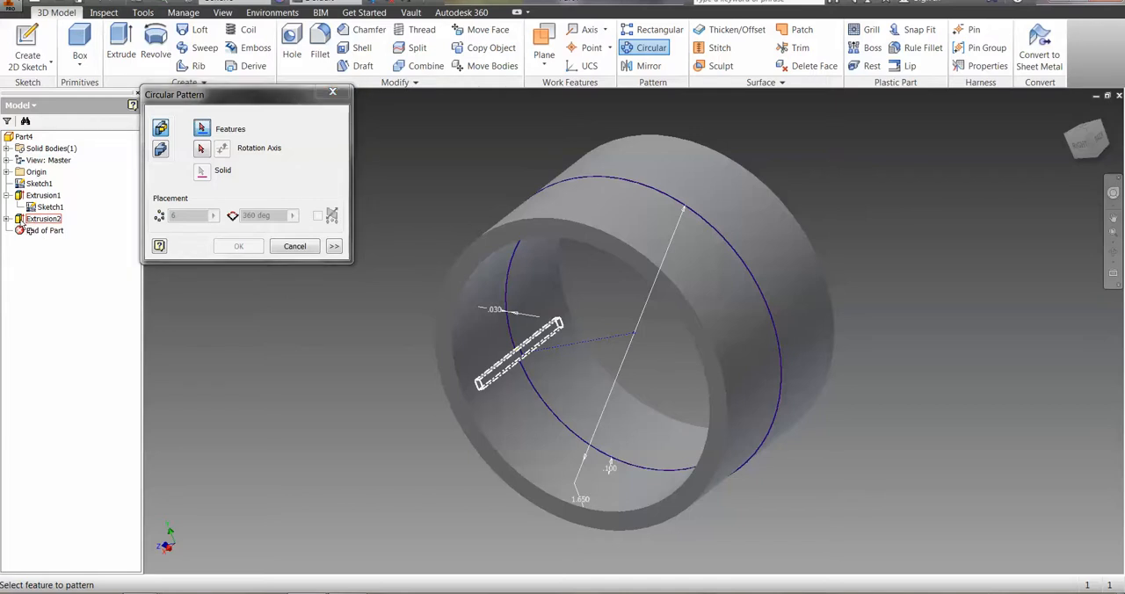
{"action": "left_click", "coordinate": [25, 223]}
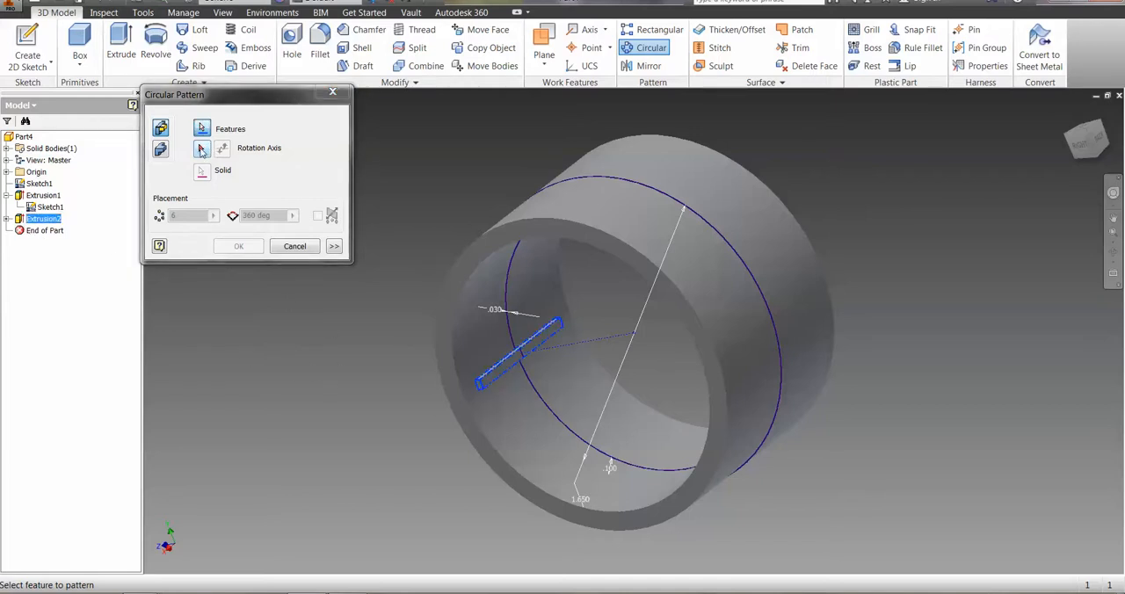
{"action": "left_click", "coordinate": [201, 150]}
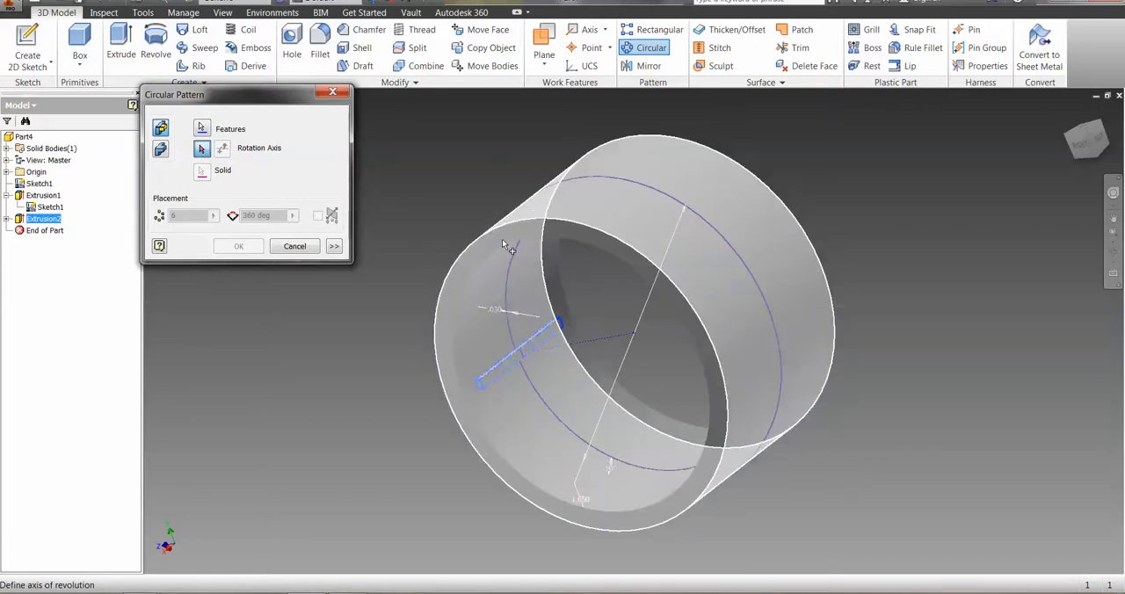
{"action": "left_click", "coordinate": [507, 231]}
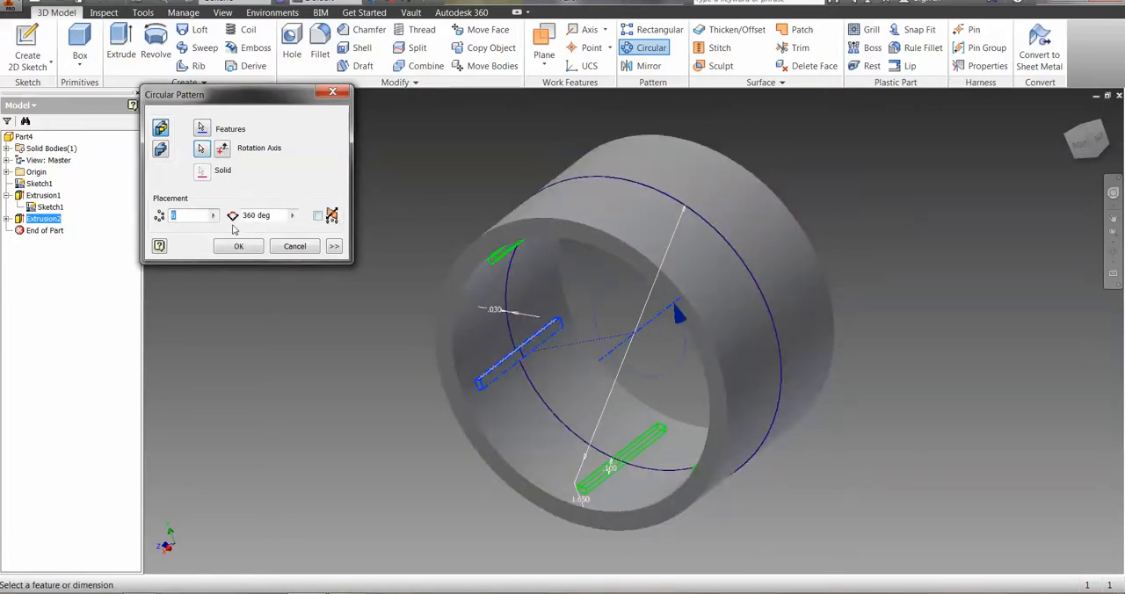
{"action": "type", "text": "15"}
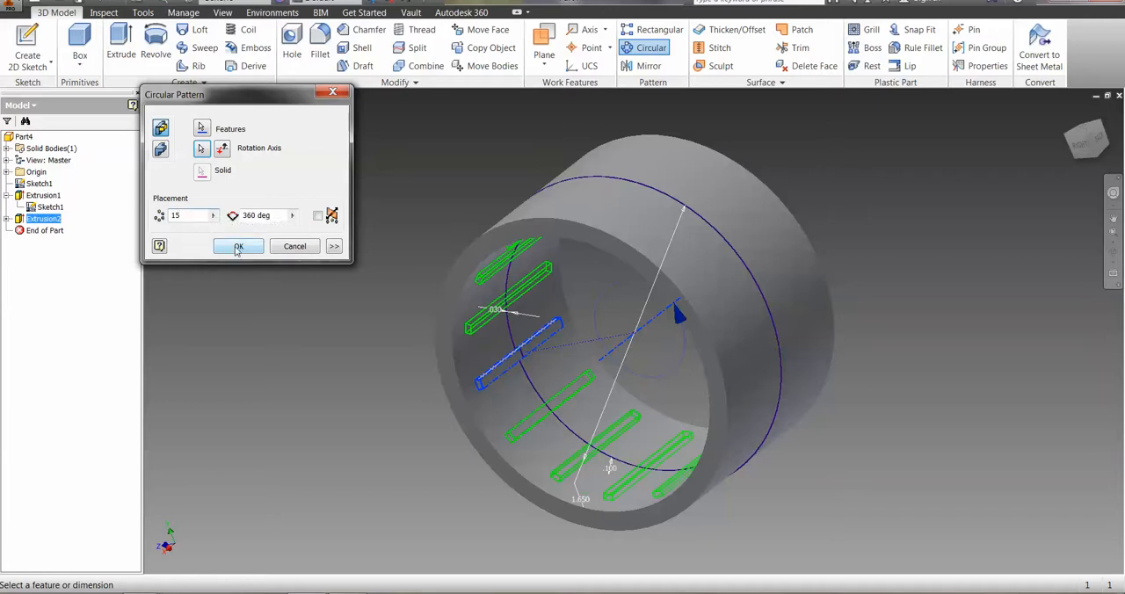
{"action": "left_click", "coordinate": [235, 247]}
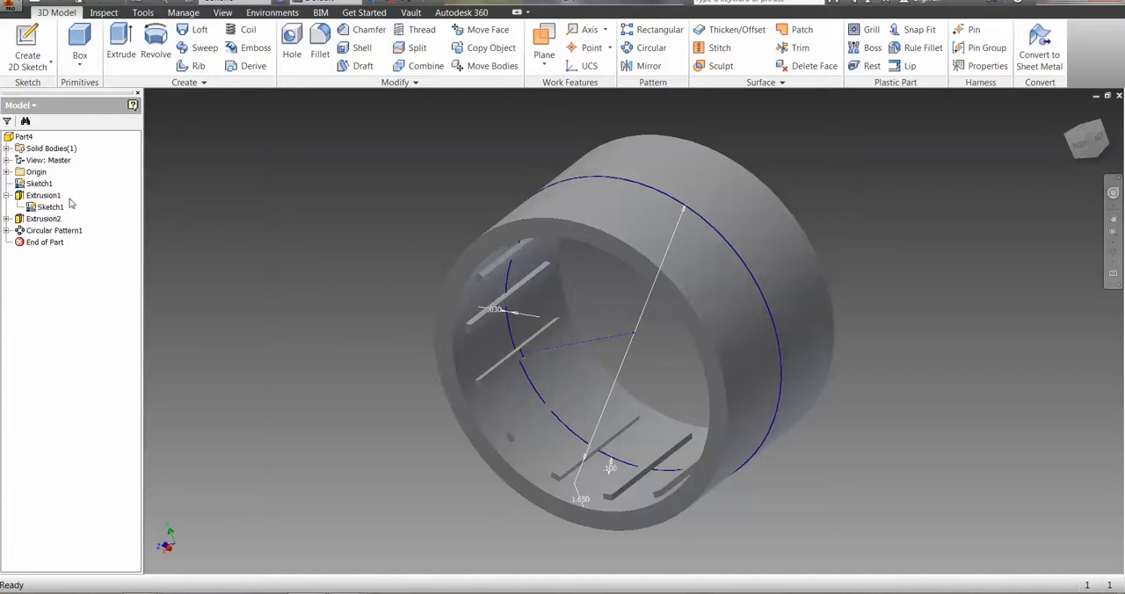
Hide the shared Sketch1 and inspect the patterned ribs inside the ring.
{"action": "right_click", "coordinate": [32, 186]}
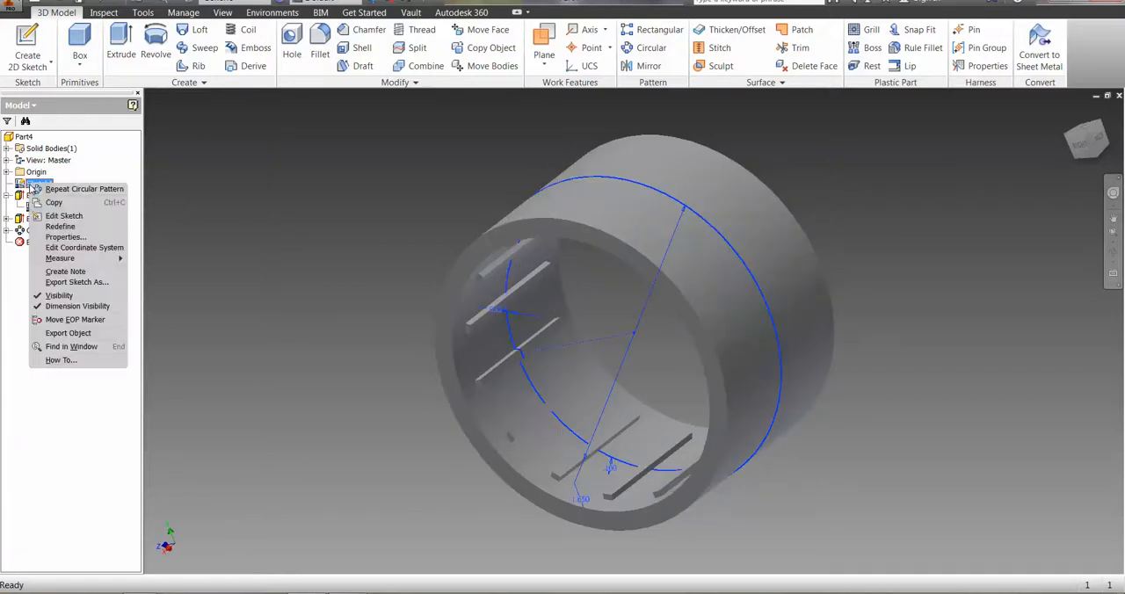
{"action": "left_click", "coordinate": [58, 296]}
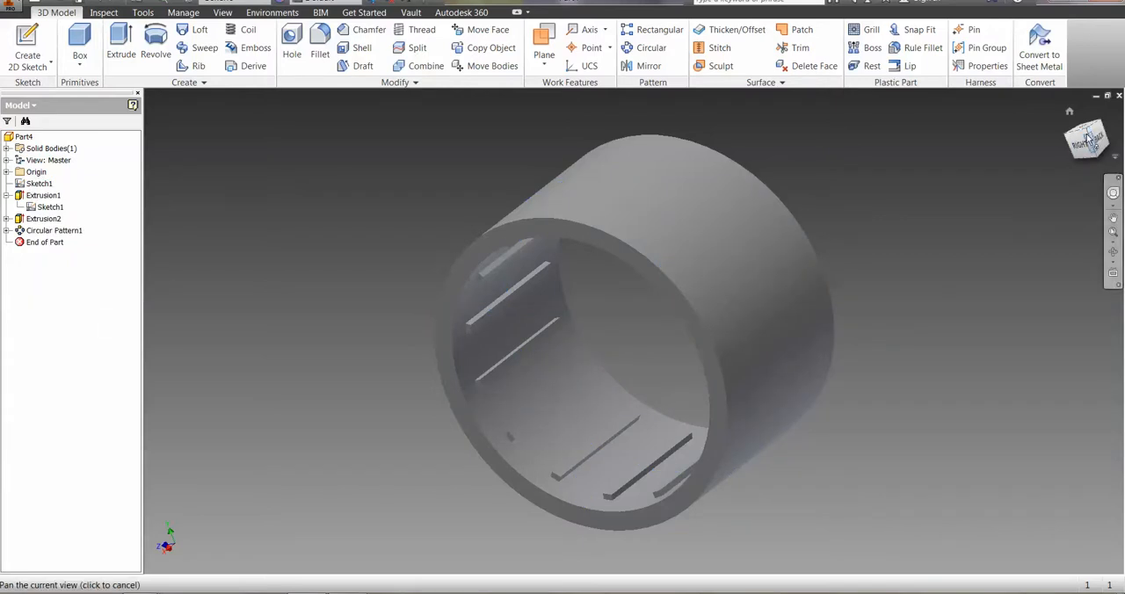
{"action": "mouse_move", "coordinate": [1091, 132]}
{"action": "left_mouse_down"}
{"action": "mouse_move", "coordinate": [1095, 81]}
{"action": "mouse_move", "coordinate": [1079, 91]}
{"action": "mouse_move", "coordinate": [1078, 134]}
{"action": "mouse_move", "coordinate": [1121, 137]}
{"action": "left_mouse_up"}
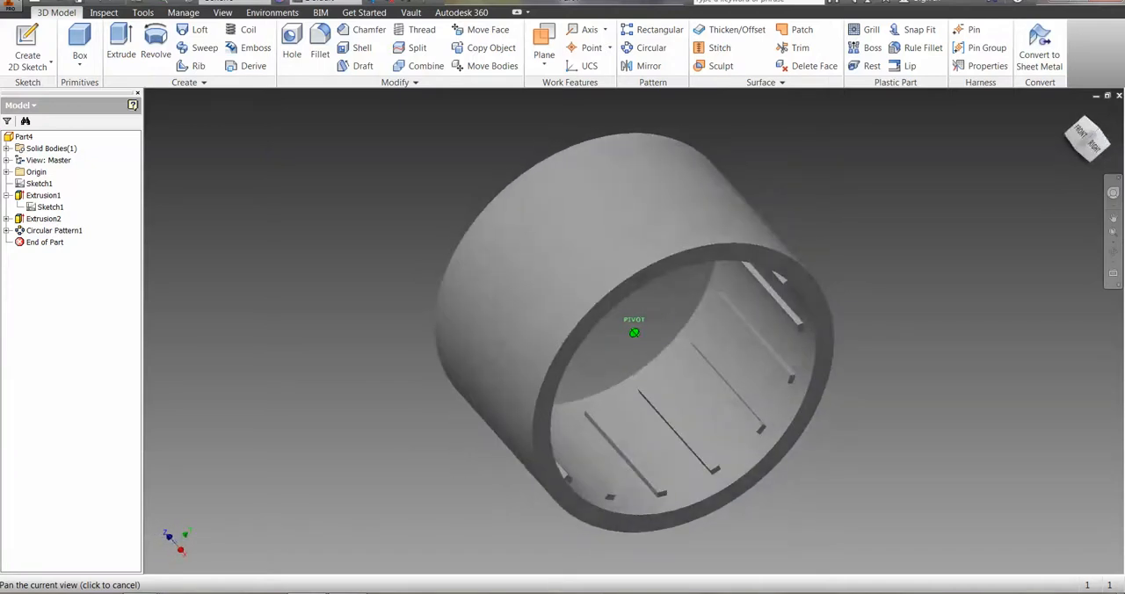
{"action": "mouse_move", "coordinate": [958, 147]}
{"action": "middle_mouse_down", "text": "shift"}
{"action": "mouse_move", "coordinate": [956, 138]}
{"action": "mouse_move", "coordinate": [928, 153]}
{"action": "mouse_move", "coordinate": [883, 150]}
{"action": "middle_mouse_up", "text": "shift"}
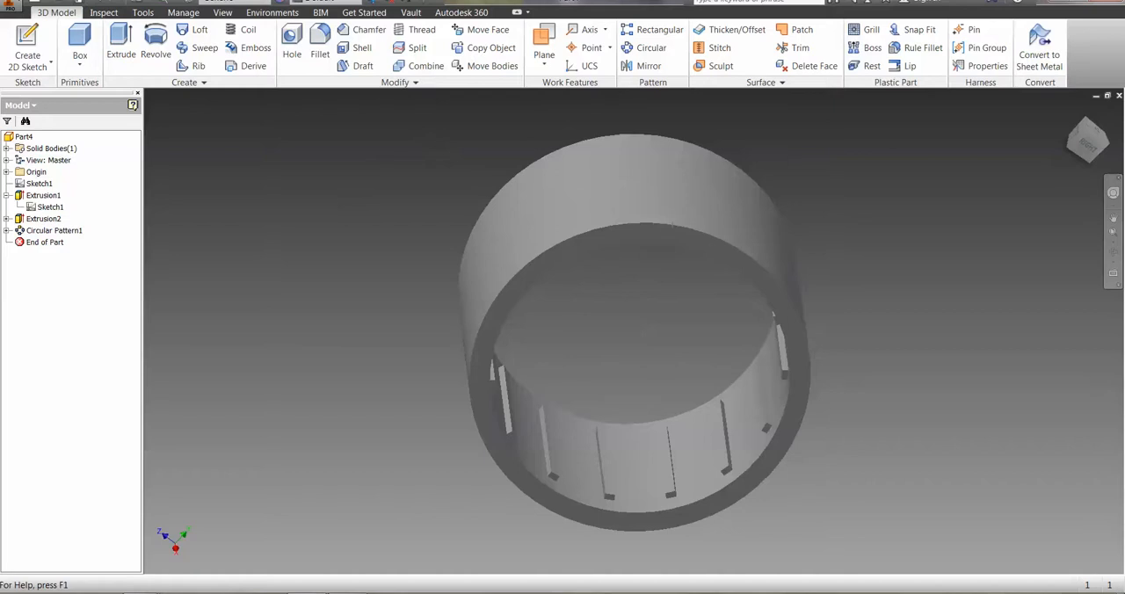
Switch to the activity document in Word, review the Automoblox tire modeling instructions in section V, and return to Inventor.
{"action": "left_click", "coordinate": [414, 527]}
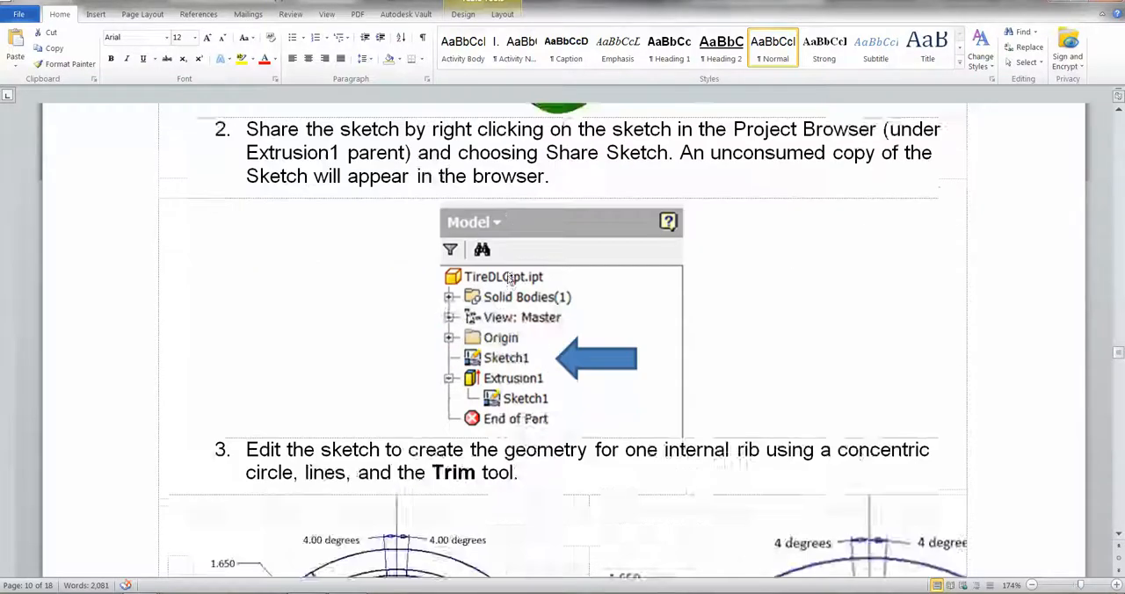
{"action": "scroll", "coordinate": [510, 278], "scroll_direction": "down", "scroll_amount": 1}
{"action": "scroll", "coordinate": [497, 274], "scroll_direction": "up", "scroll_amount": 8}
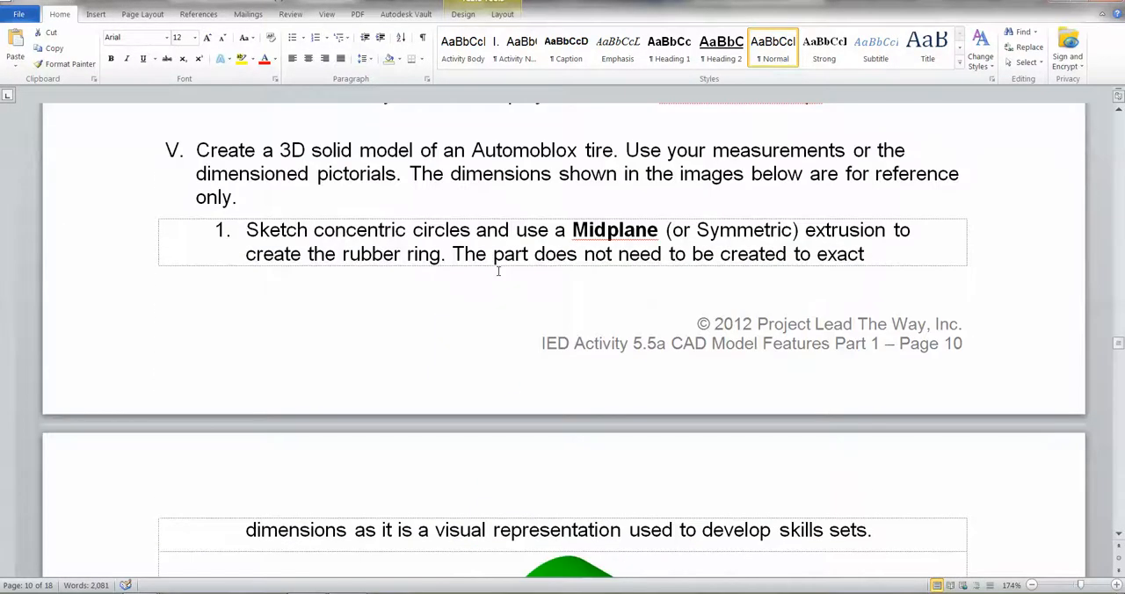
{"action": "scroll", "coordinate": [498, 272], "scroll_direction": "up", "scroll_amount": 1}
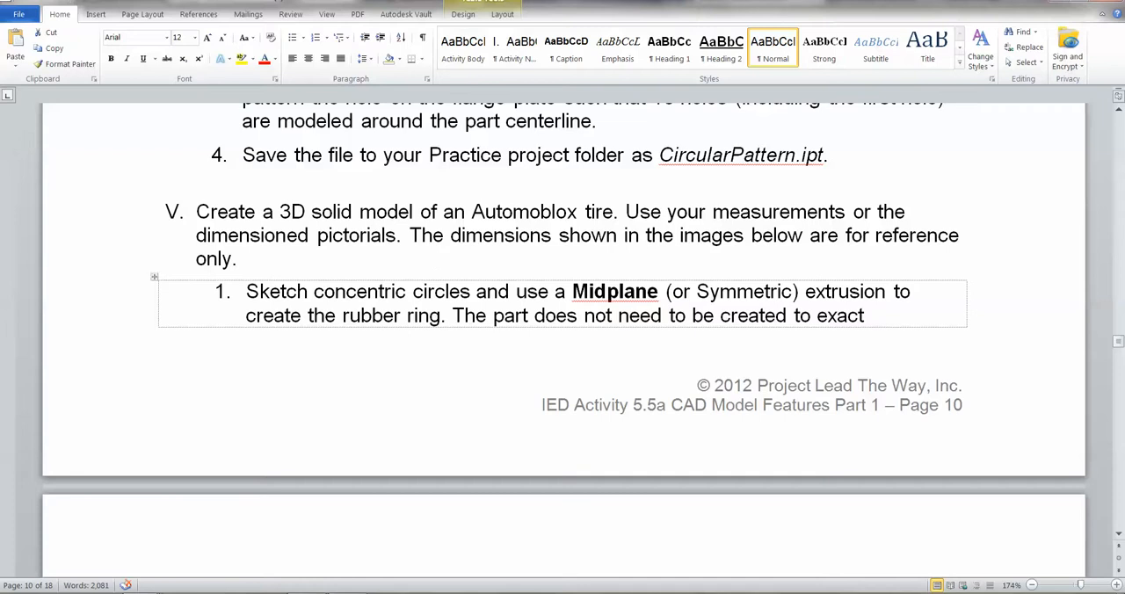
{"action": "left_click", "coordinate": [295, 593]}
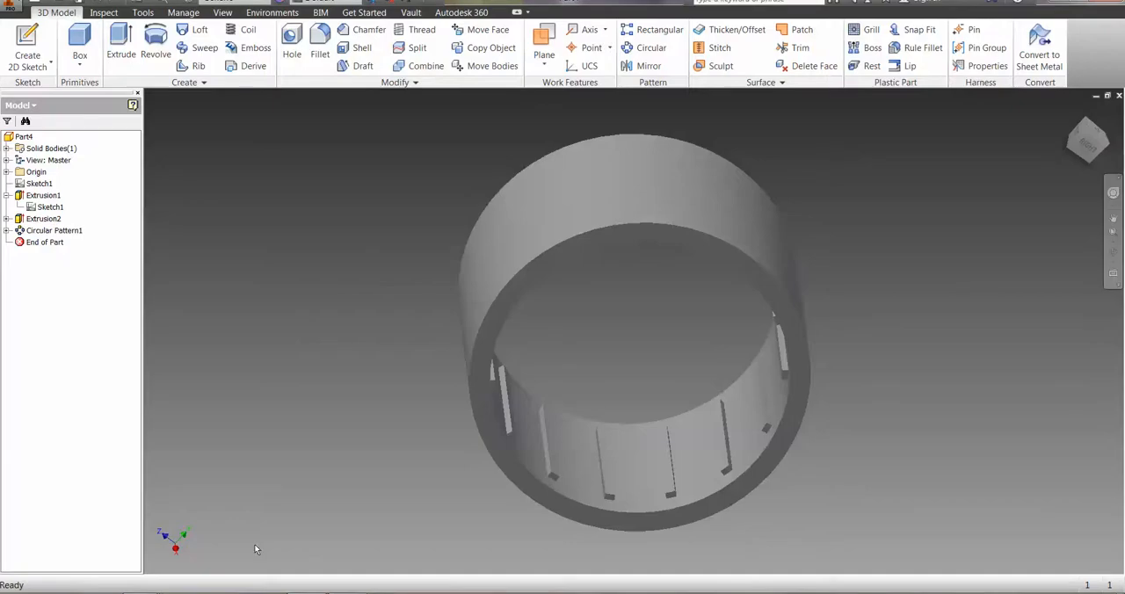